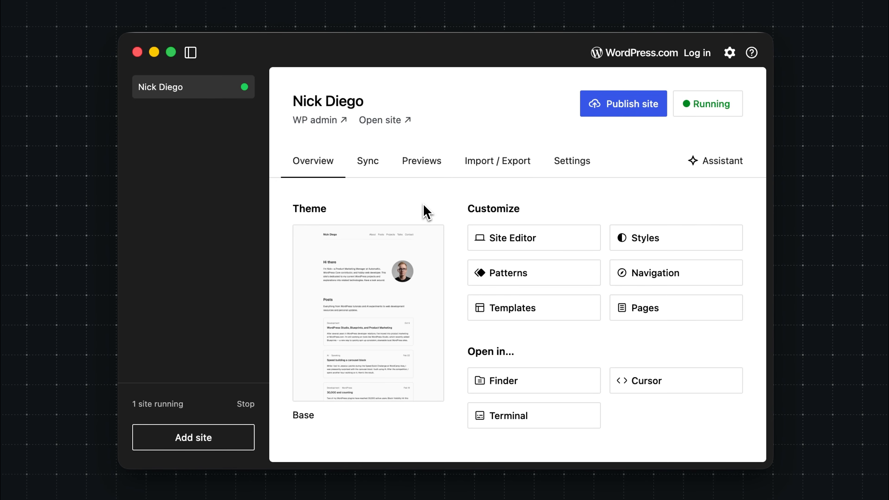
Begin a new empty site and replace its suggested name with The Captain's Cup
click(200, 443)
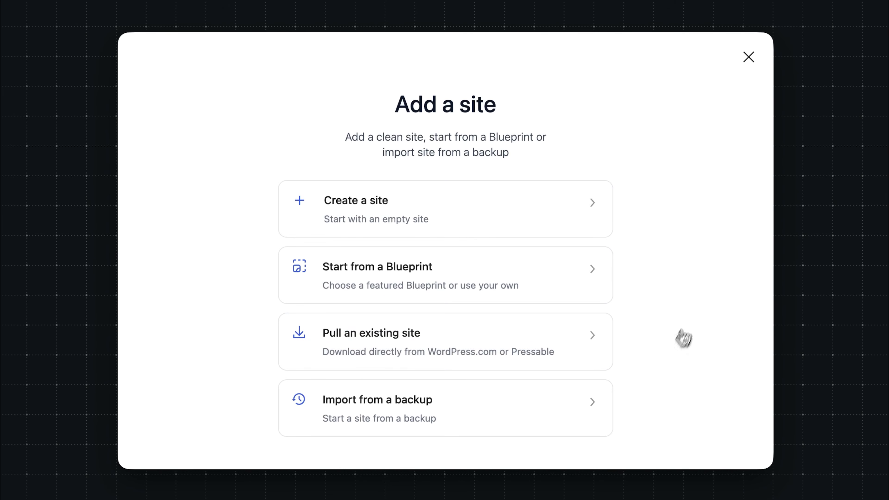
click(452, 220)
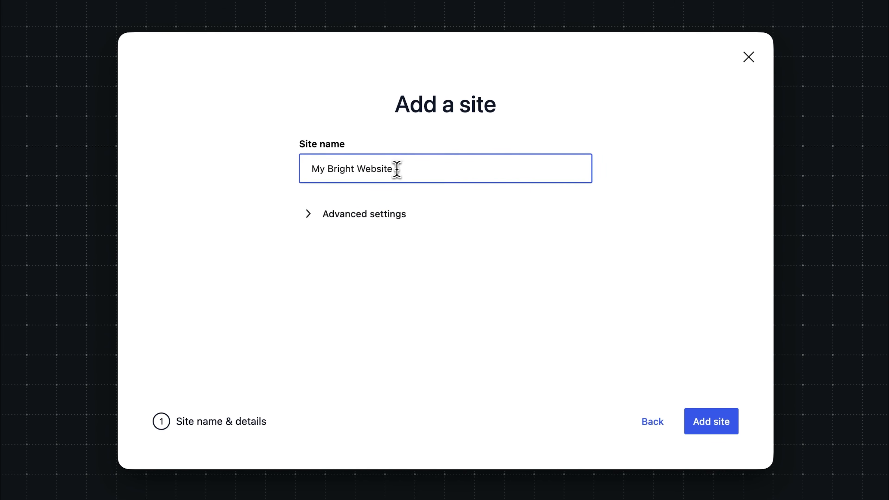
drag(394, 172, 311, 170)
text(The Captain's Cup)
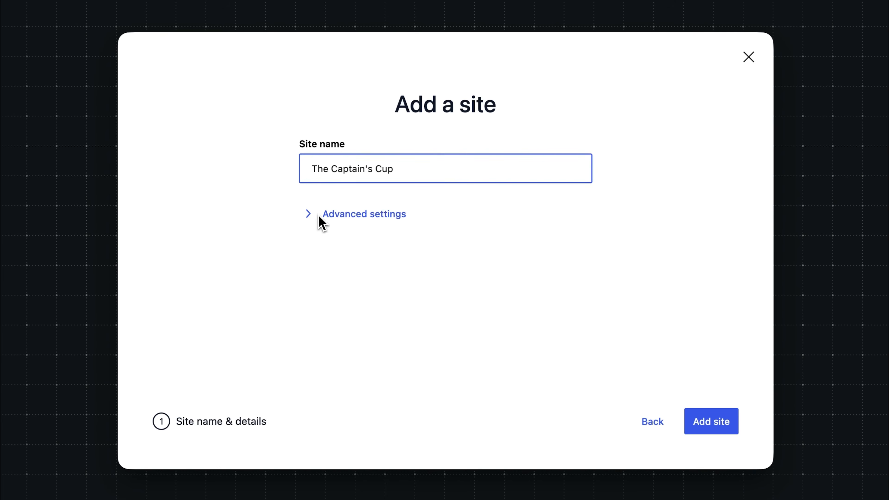
Add The Captain's Cup with PHP 8.3, latest WordPress and custom domain left off
click(342, 221)
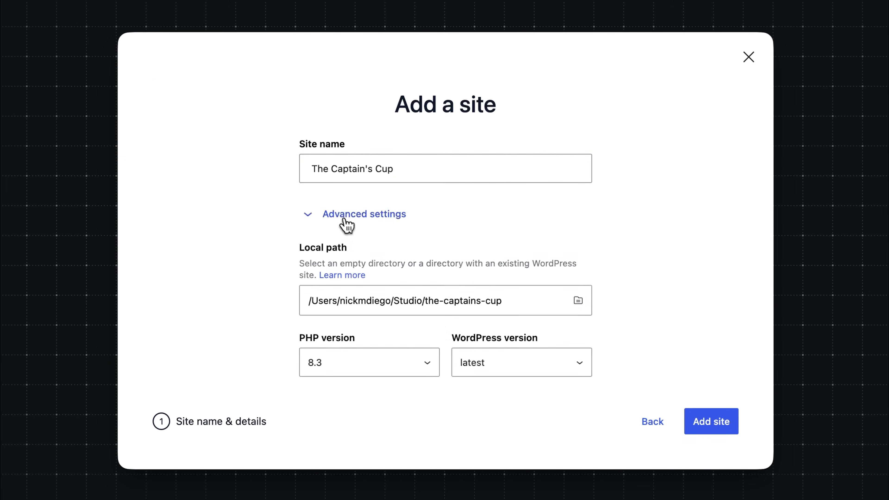
scroll(458, 269, down, 3)
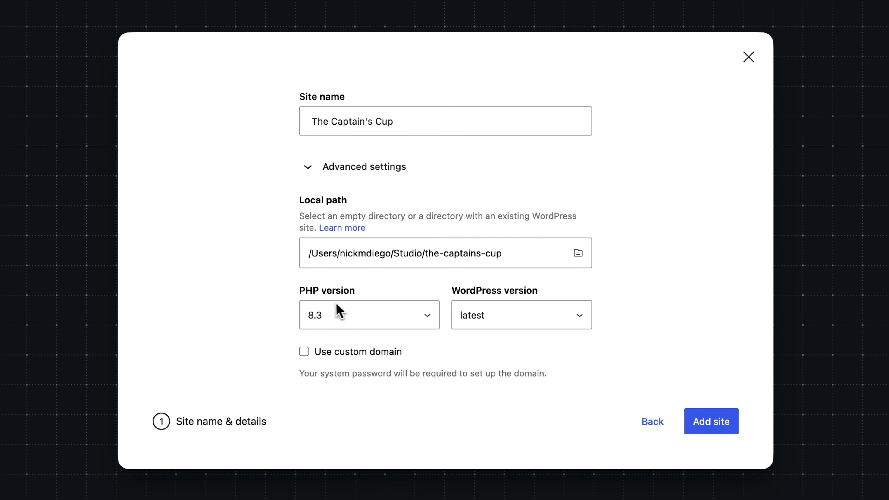
click(515, 324)
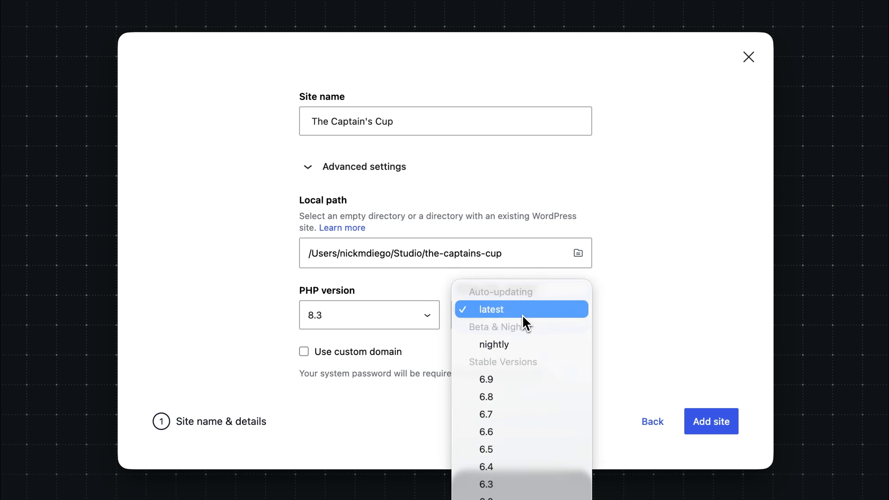
click(526, 315)
click(531, 318)
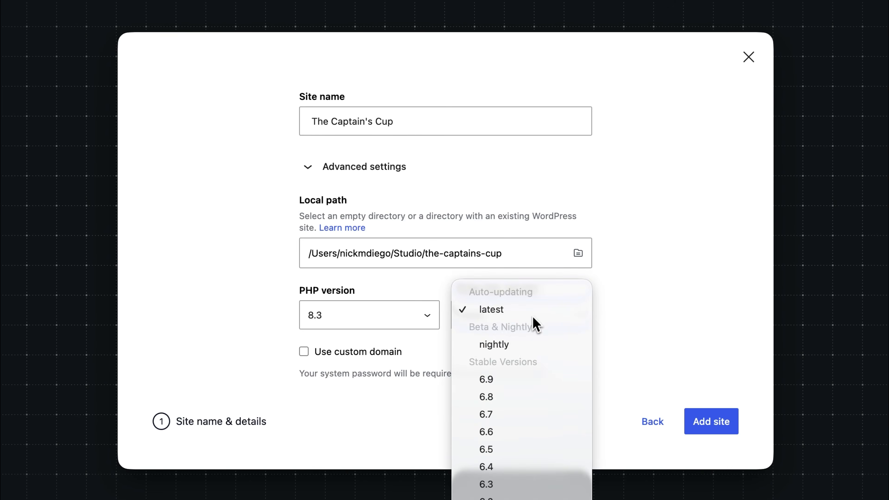
click(634, 333)
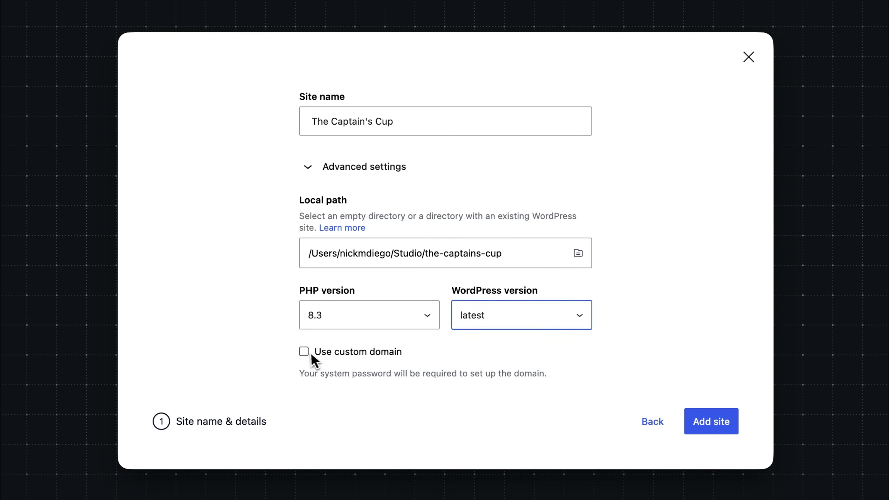
click(304, 351)
scroll(444, 368, down, 3)
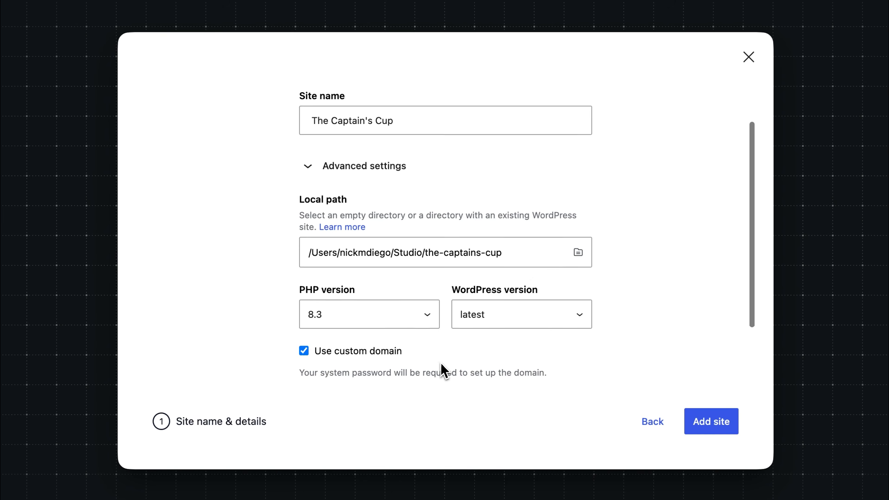
scroll(442, 363, down, 1)
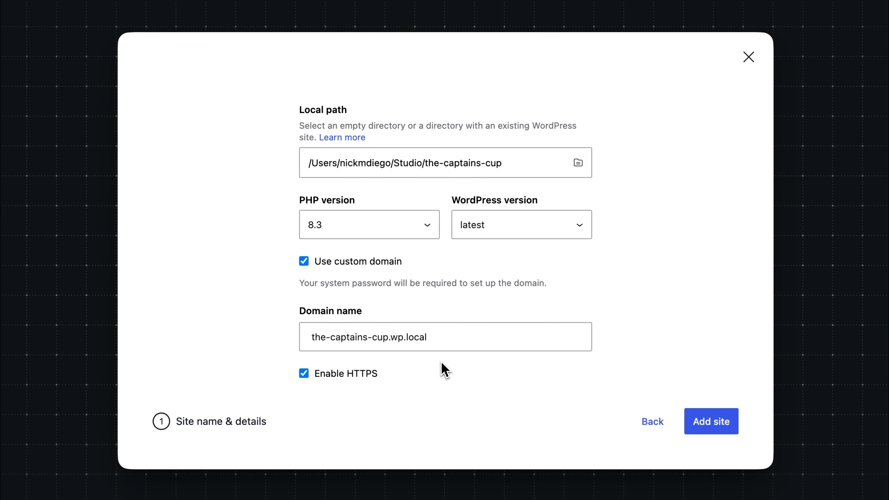
click(305, 262)
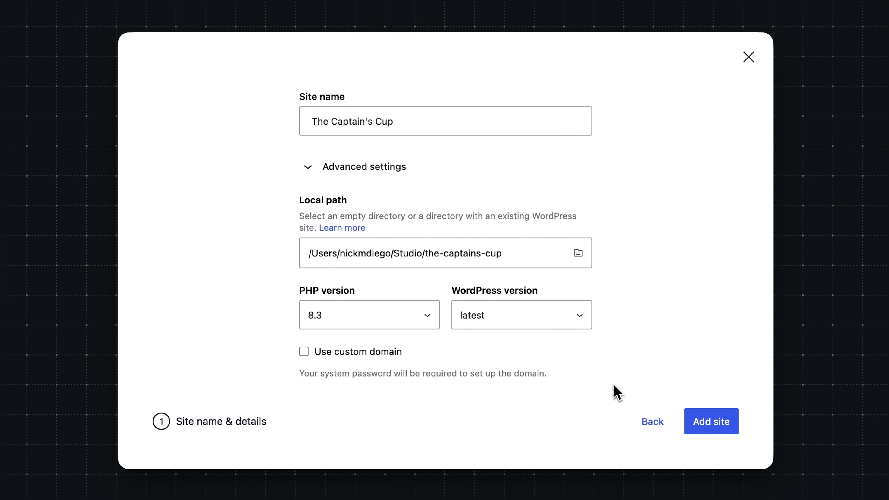
click(714, 423)
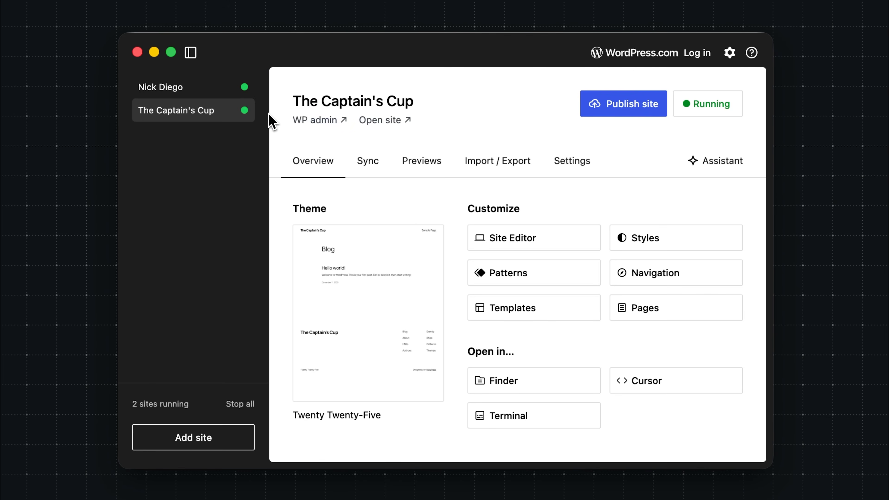
click(323, 123)
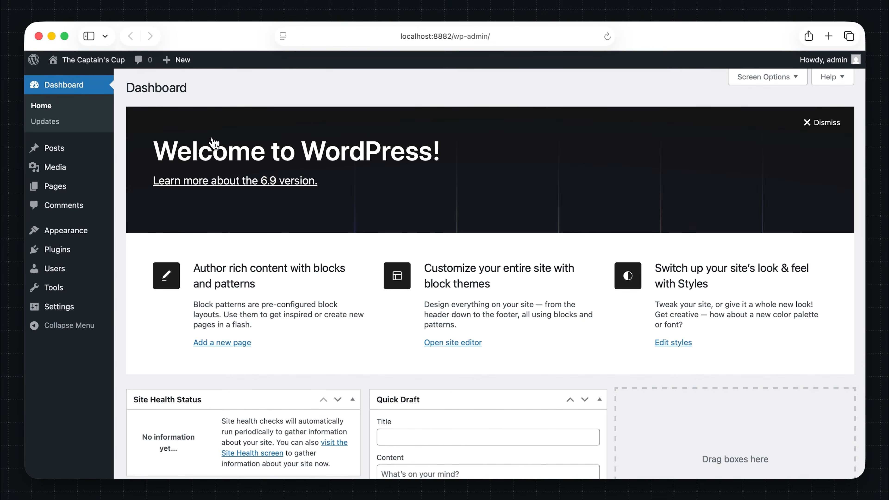
click(97, 65)
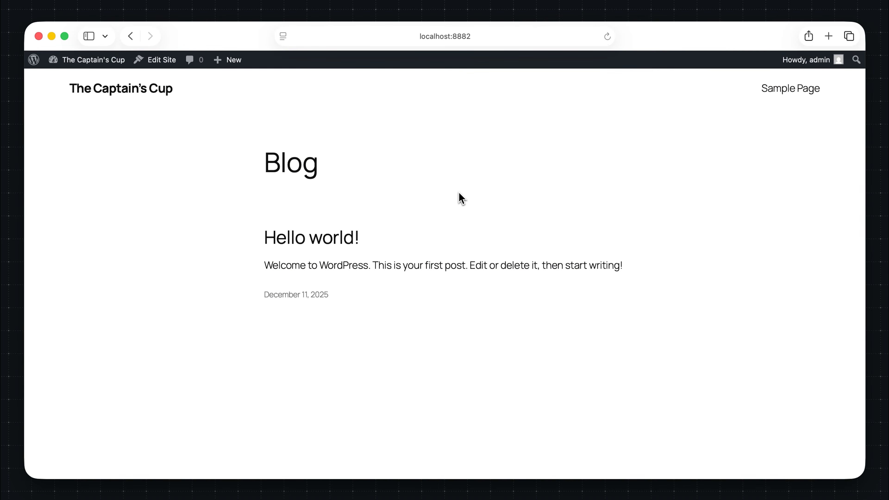
click(456, 37)
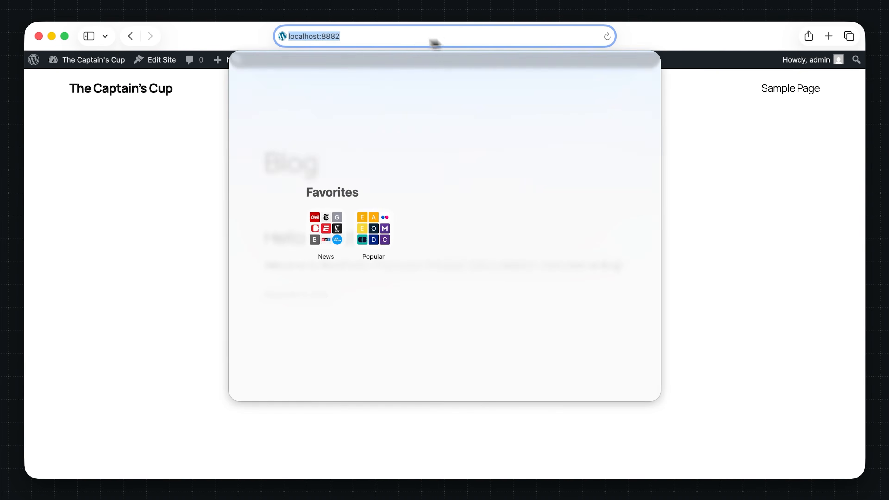
click(184, 123)
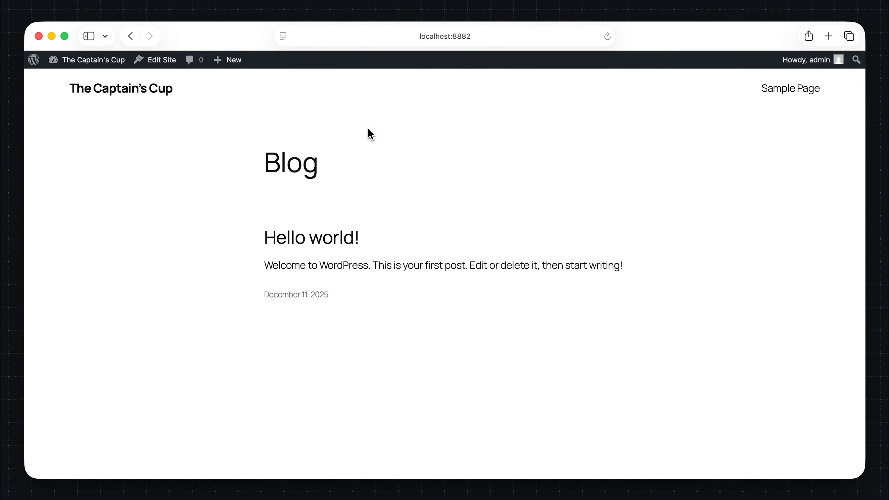
click(52, 36)
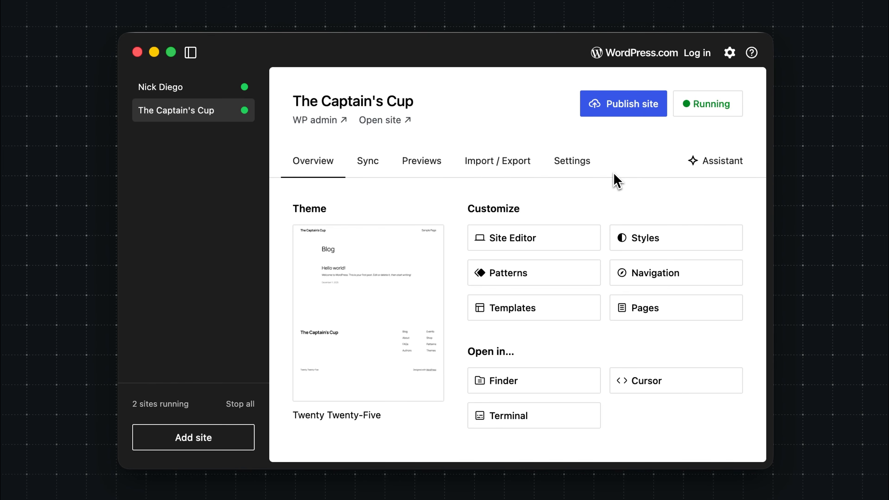
click(587, 169)
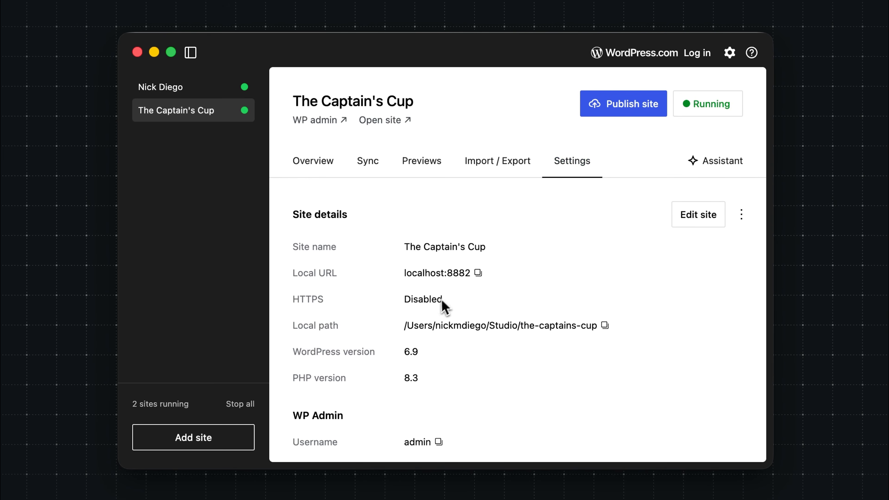
scroll(434, 310, down, 2)
scroll(414, 319, up, 2)
click(698, 215)
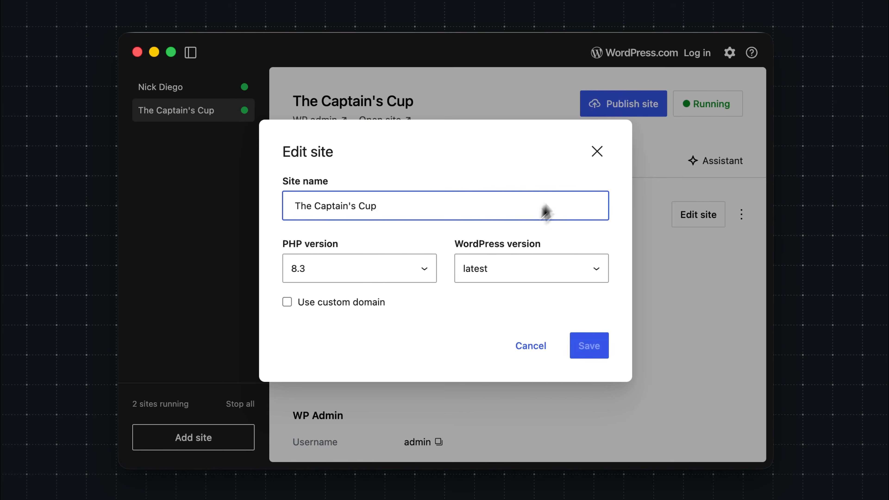
click(596, 153)
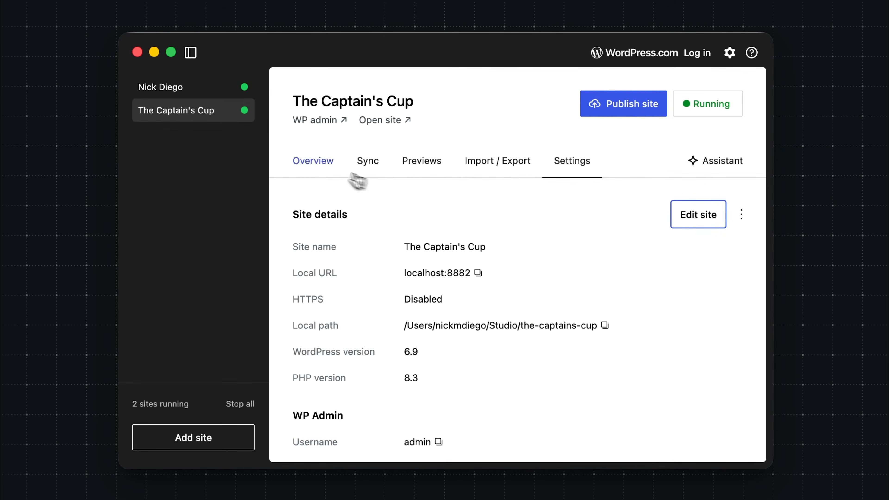
click(314, 162)
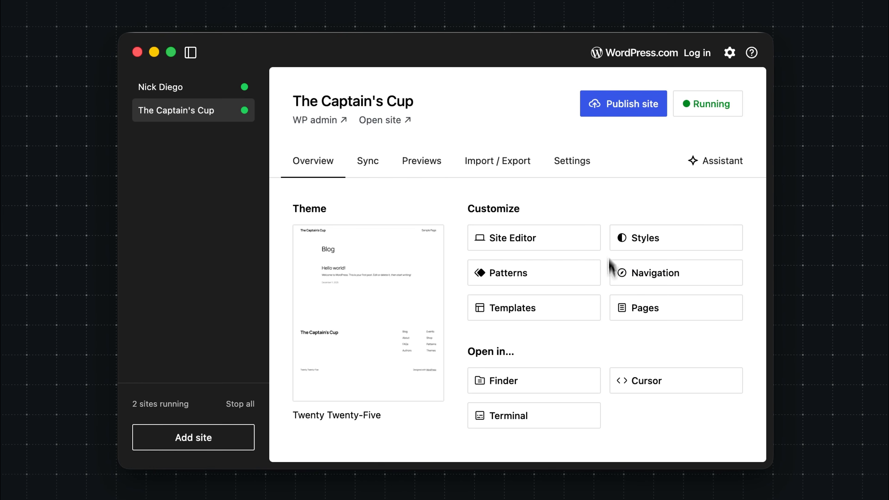
click(530, 241)
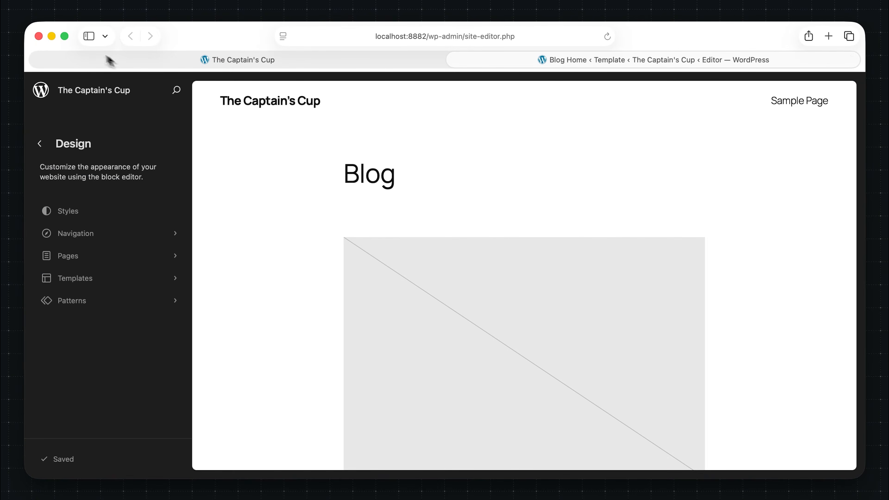
click(51, 36)
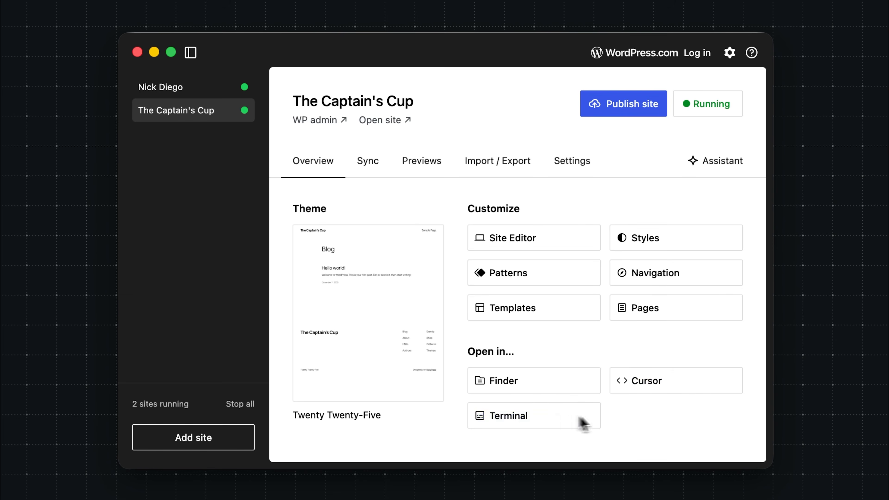
click(553, 419)
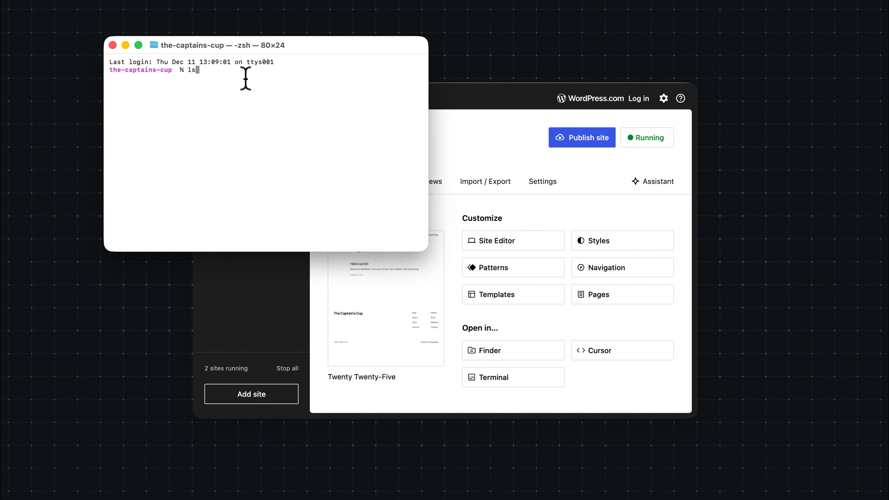
key(Return)
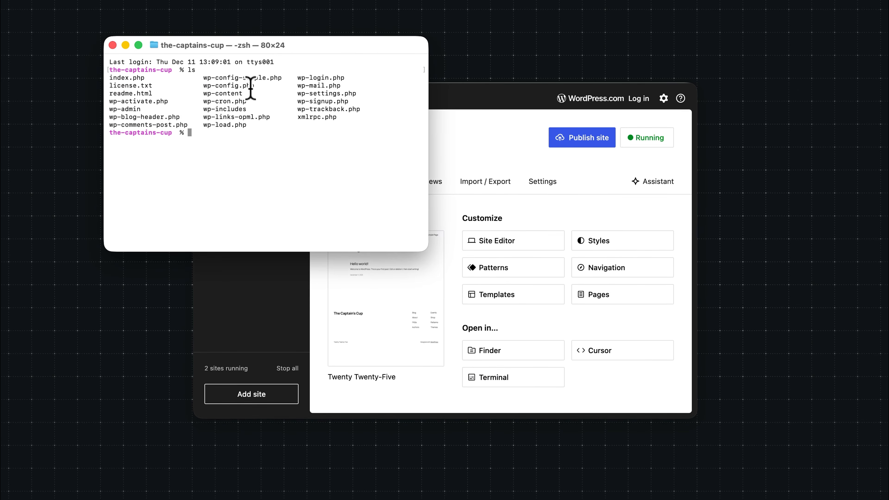
click(112, 46)
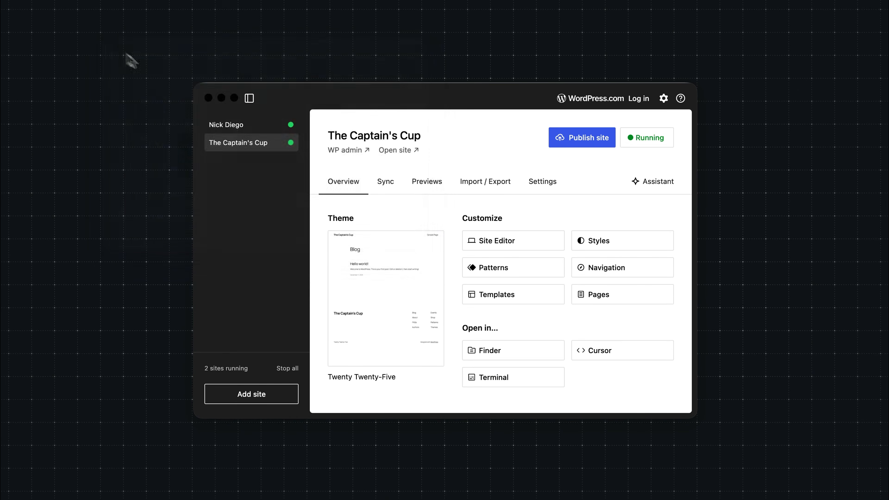
click(611, 351)
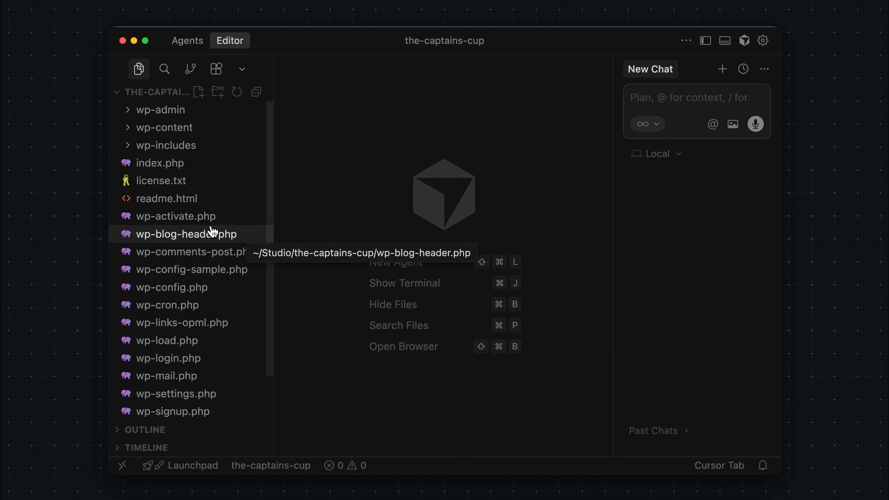
click(123, 40)
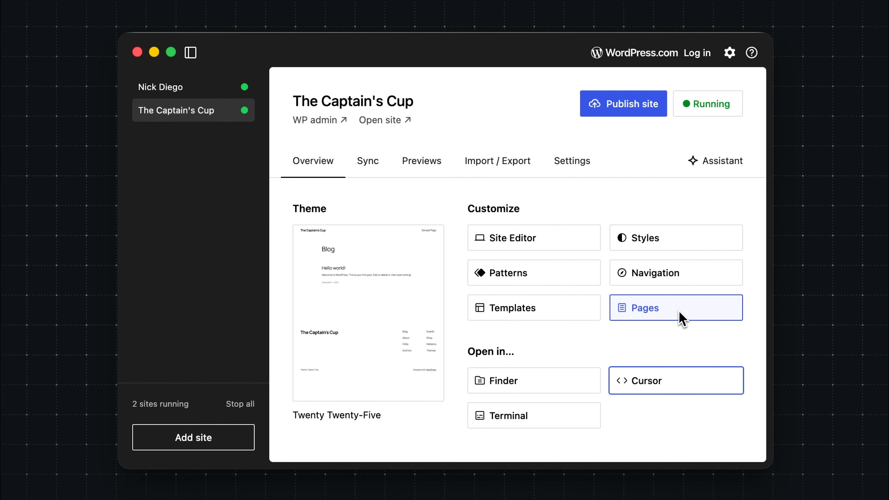
In Settings, keep Cursor as code editor and Terminal as terminal, then view Account
click(727, 58)
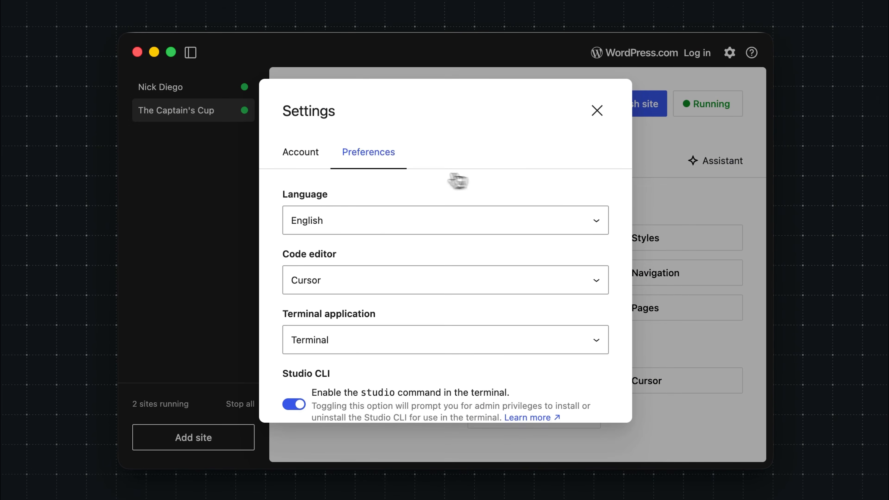
scroll(431, 177, down, 2)
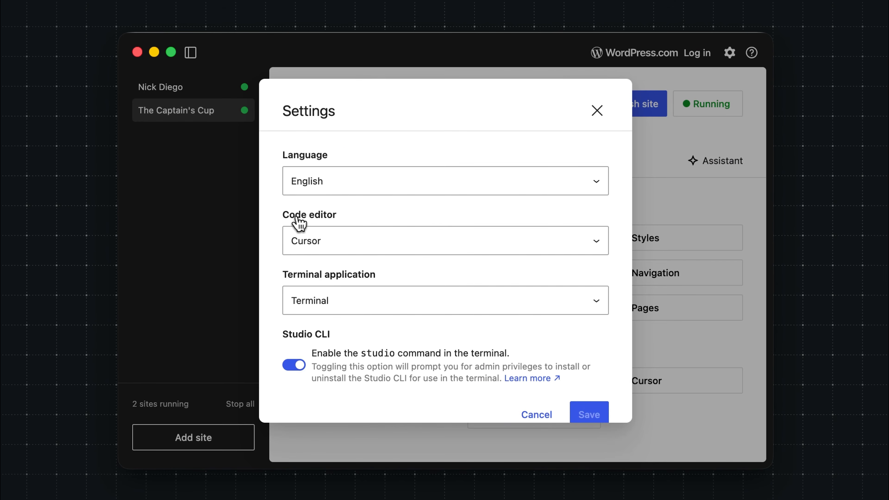
click(354, 245)
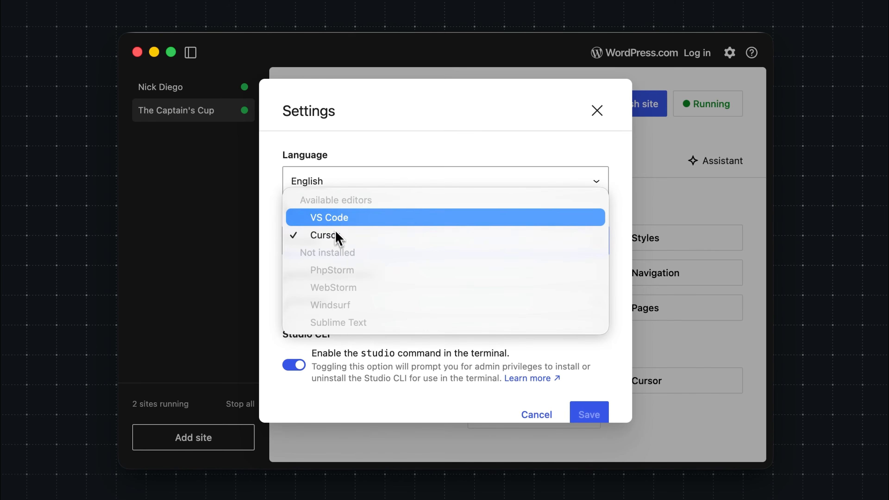
click(328, 241)
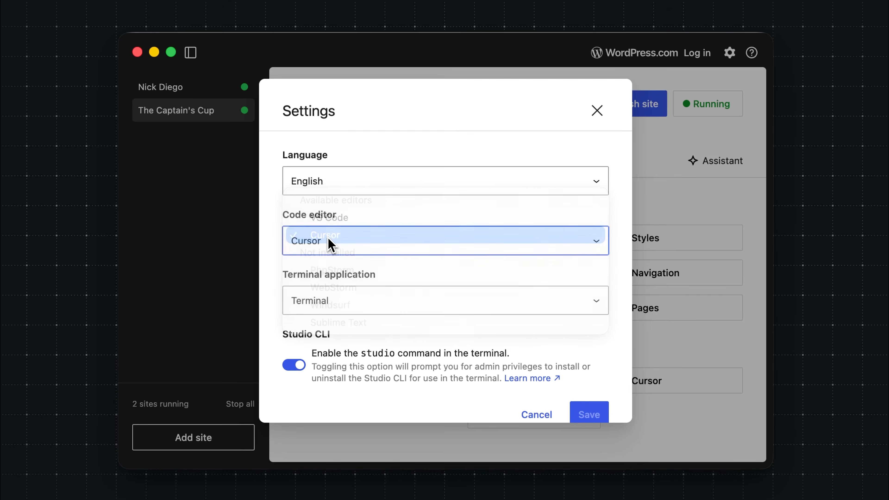
click(391, 299)
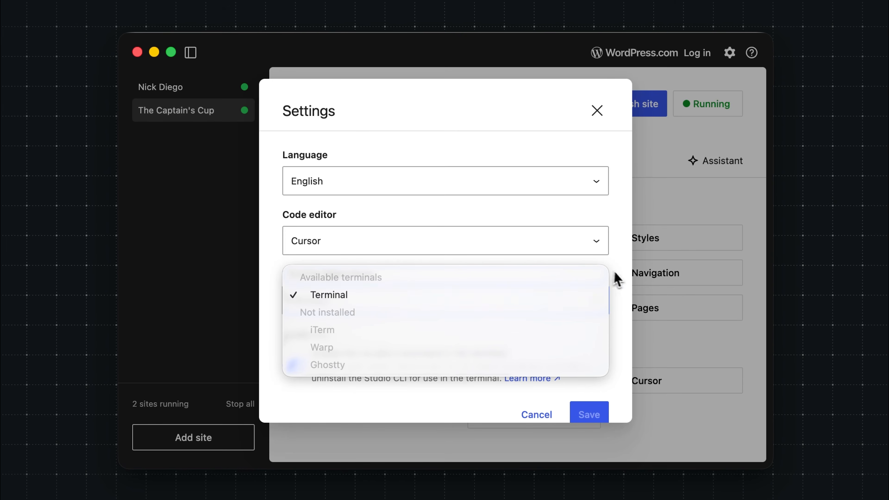
click(620, 279)
scroll(402, 364, down, 2)
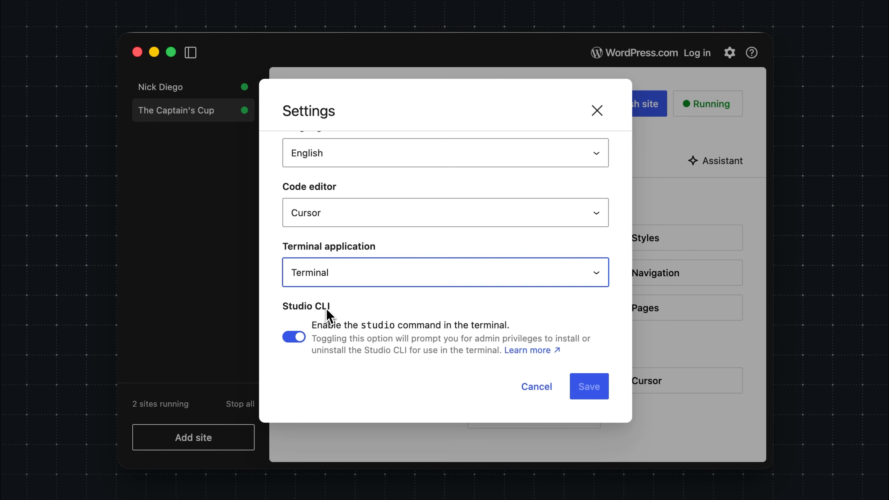
scroll(354, 317, up, 3)
scroll(375, 318, up, 2)
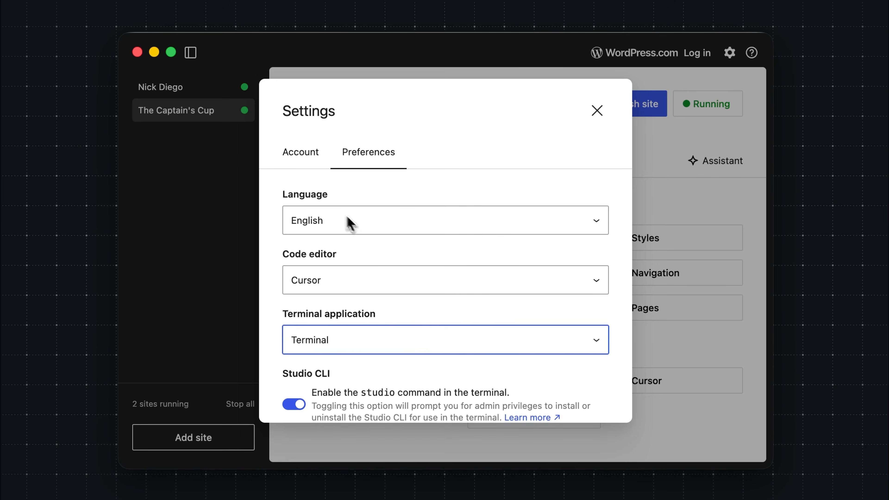
click(323, 163)
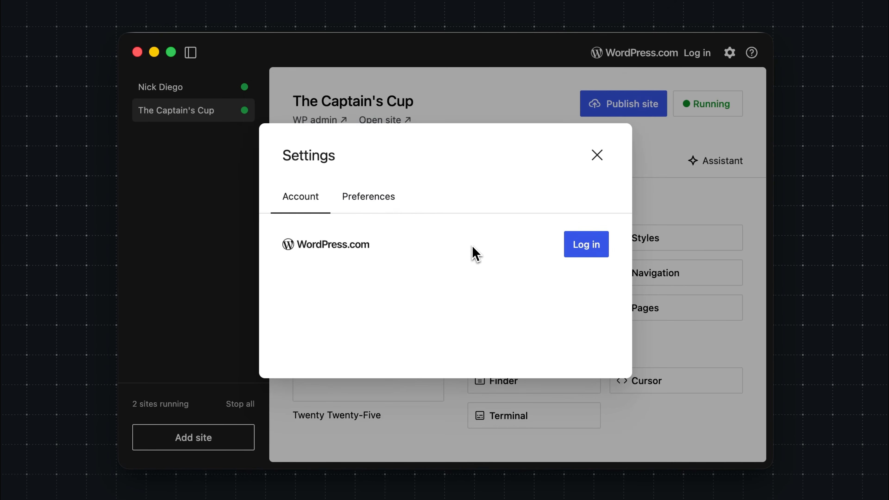
Close the Settings dialog to return to The Captain's Cup overview
click(598, 157)
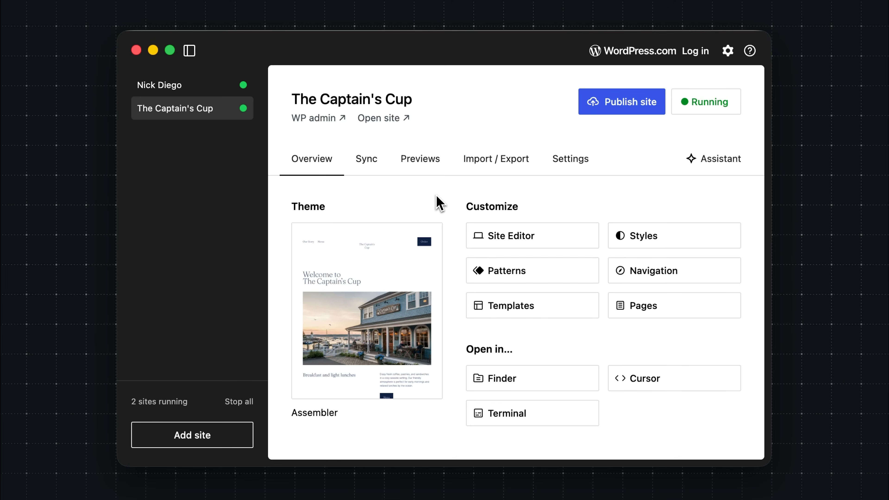
Open The Captain's Cup Sync tab showing the WordPress.com login prompt
click(368, 165)
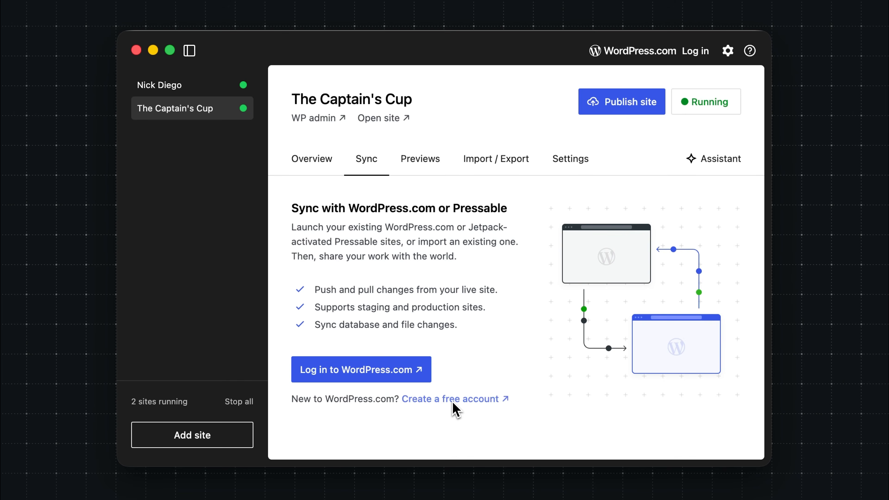
Log in to WordPress.com, approve Studio's access, and allow Safari to reopen Studio
click(406, 374)
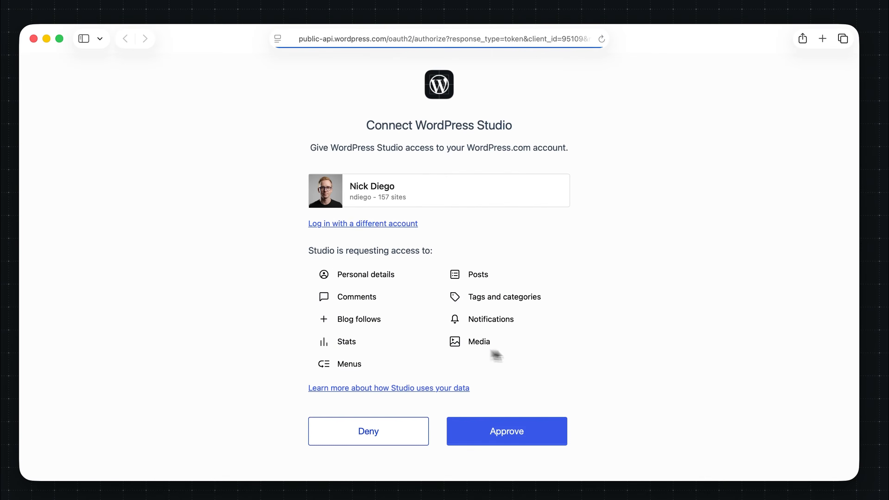
scroll(559, 354, down, 1)
scroll(561, 360, down, 1)
click(515, 413)
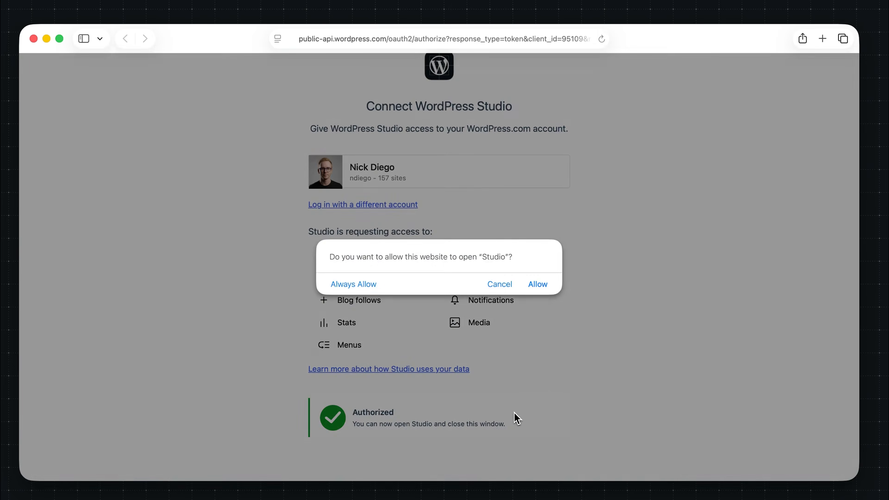
click(543, 285)
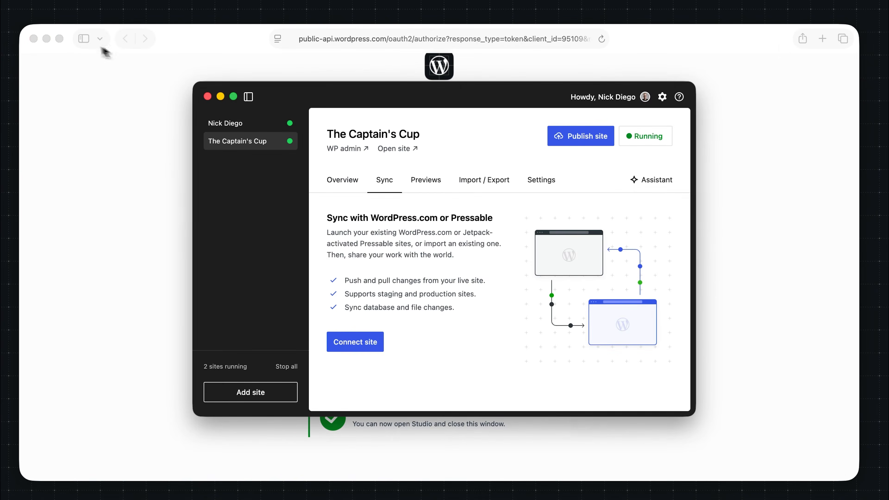
Close Safari and connect the local site to production The Captain's Cup (captainscup.shop)
click(34, 38)
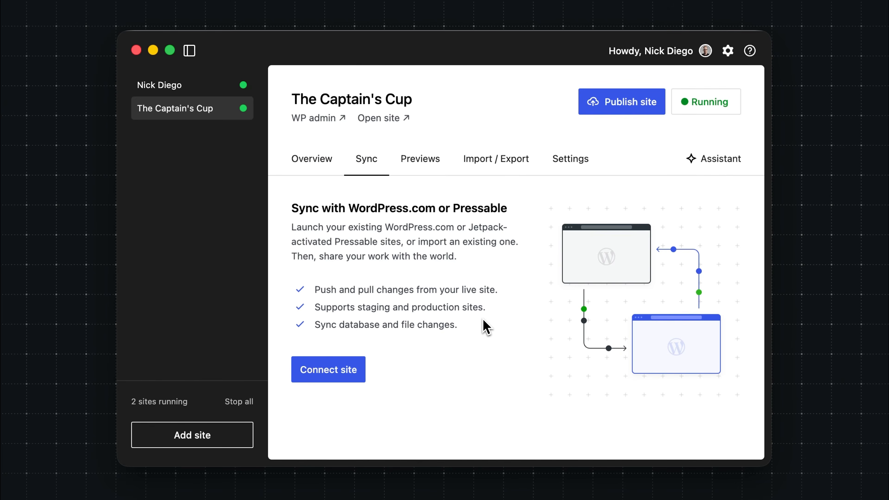
click(346, 373)
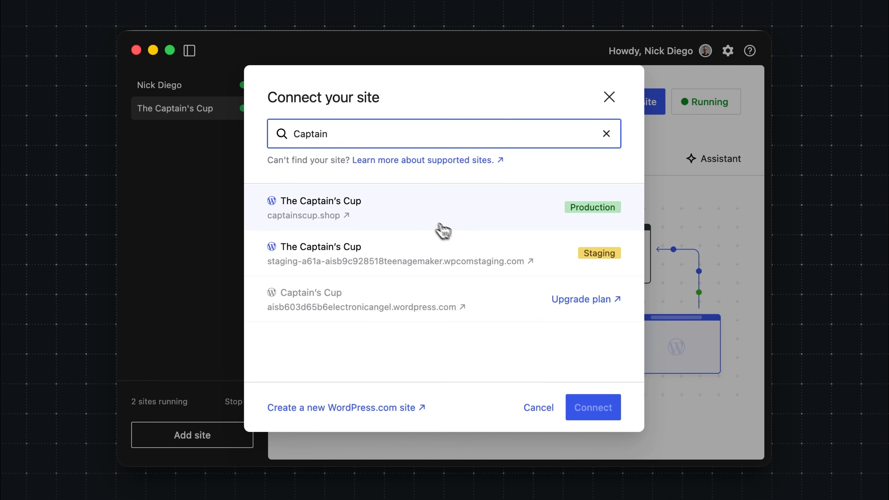
click(425, 221)
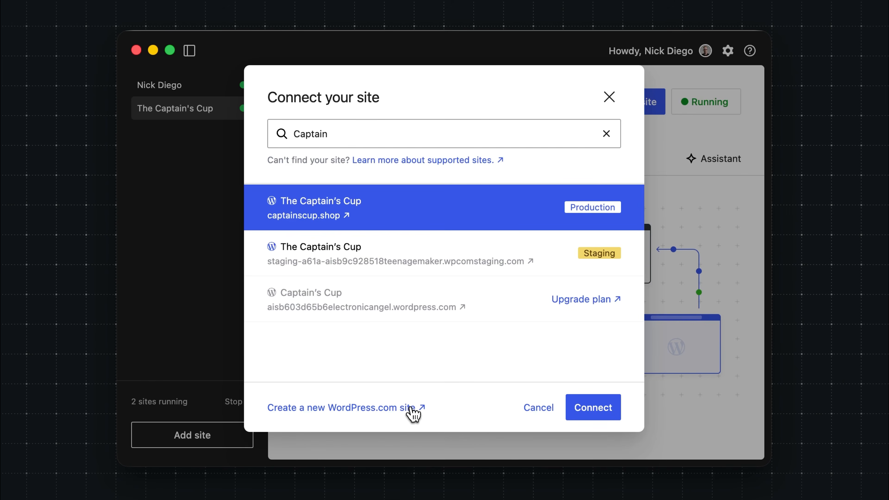
click(600, 409)
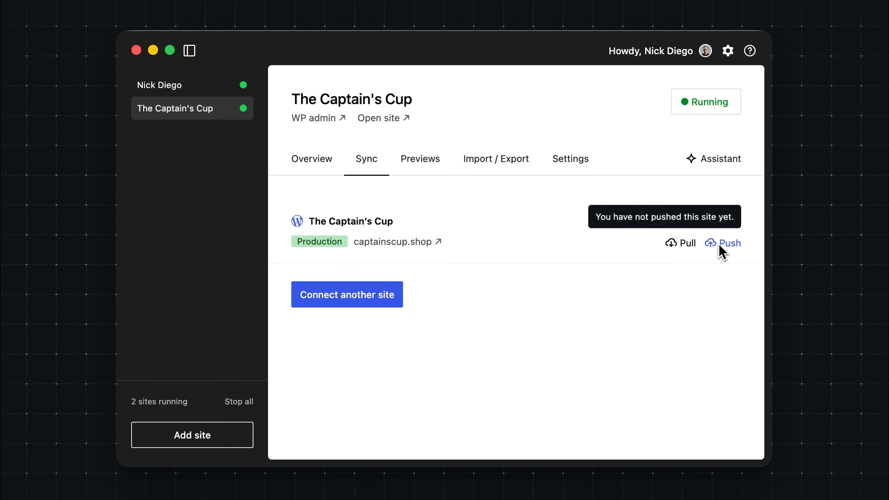
Pull all files and folders plus the database from captainscup.shop into the local site
click(680, 245)
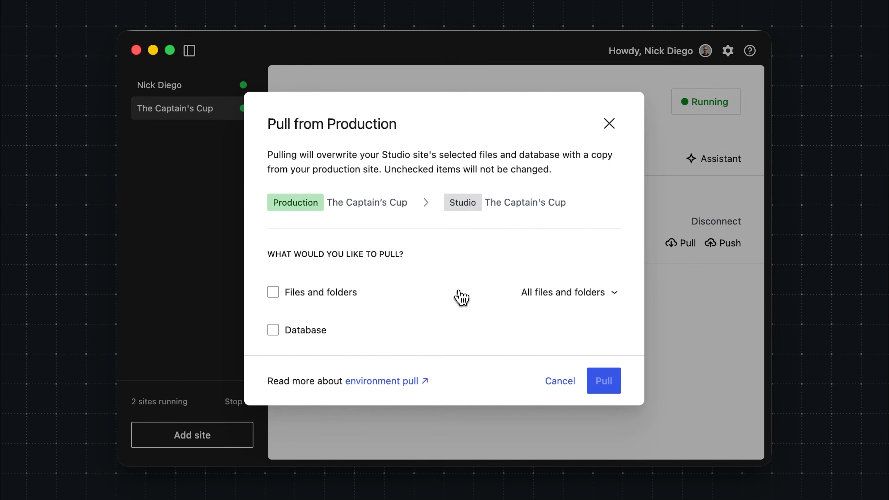
click(274, 293)
click(273, 330)
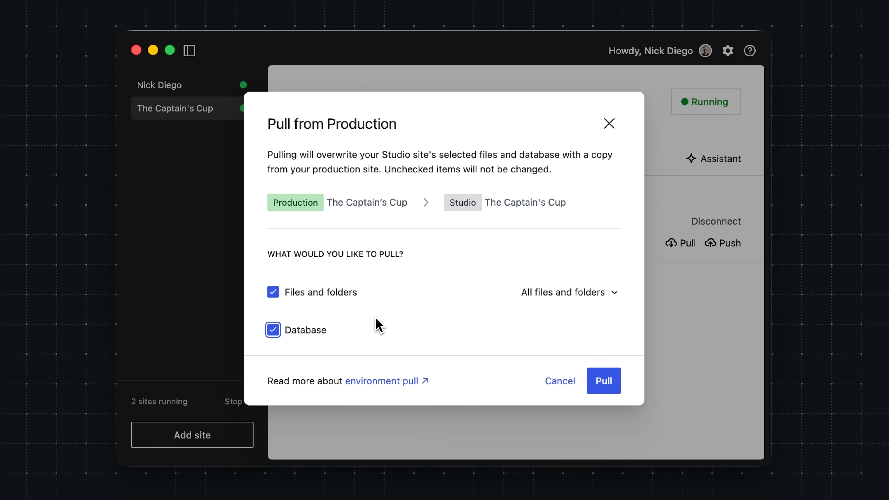
click(567, 297)
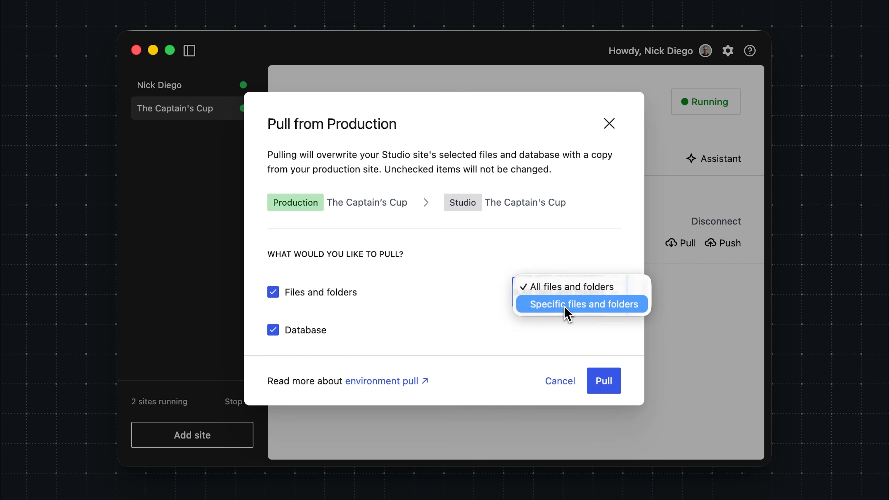
click(567, 309)
scroll(469, 305, down, 5)
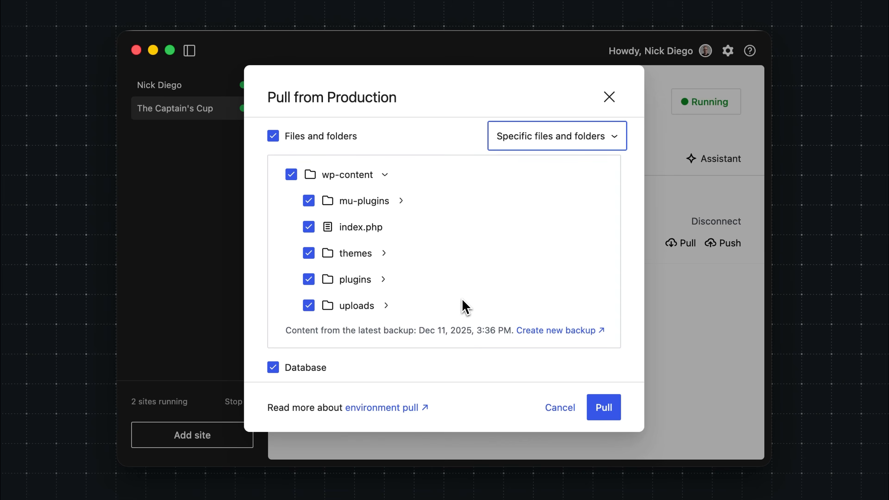
scroll(577, 278, up, 5)
scroll(595, 273, down, 5)
scroll(599, 272, up, 6)
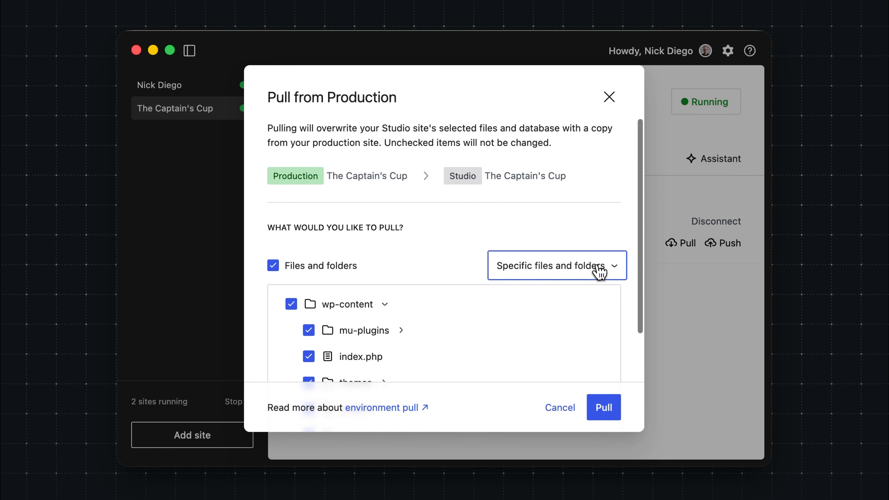
click(599, 272)
click(573, 245)
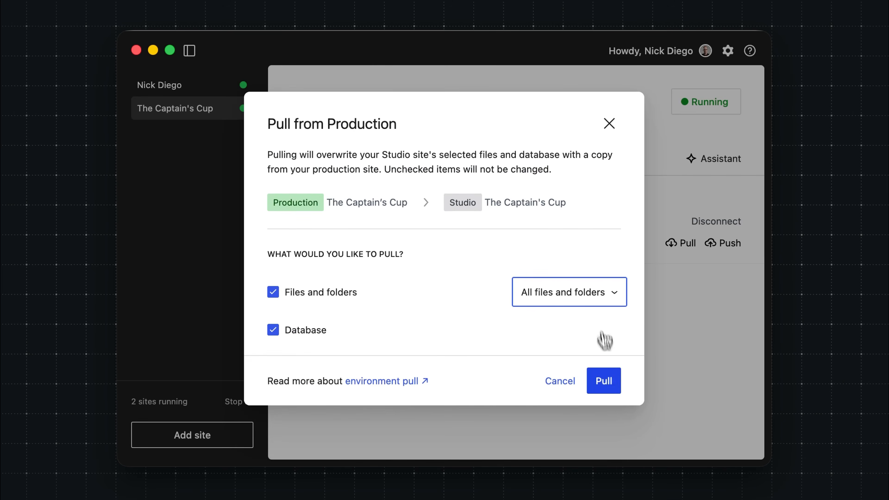
click(604, 381)
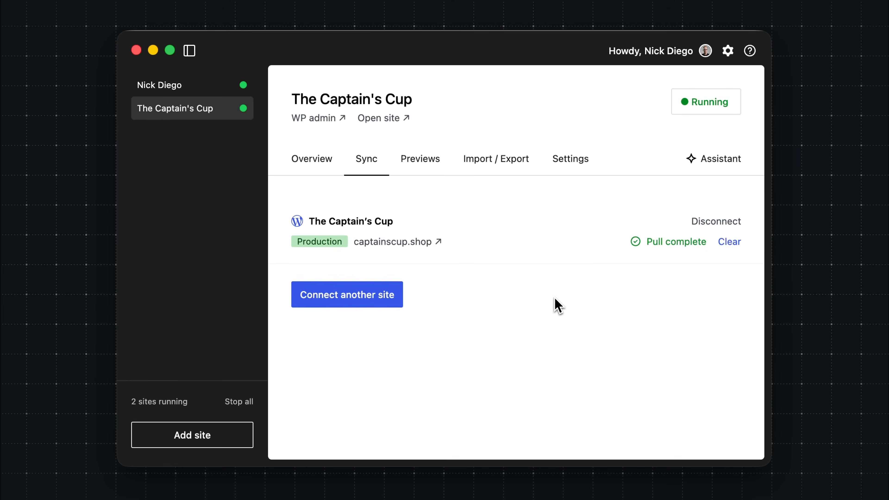
click(381, 120)
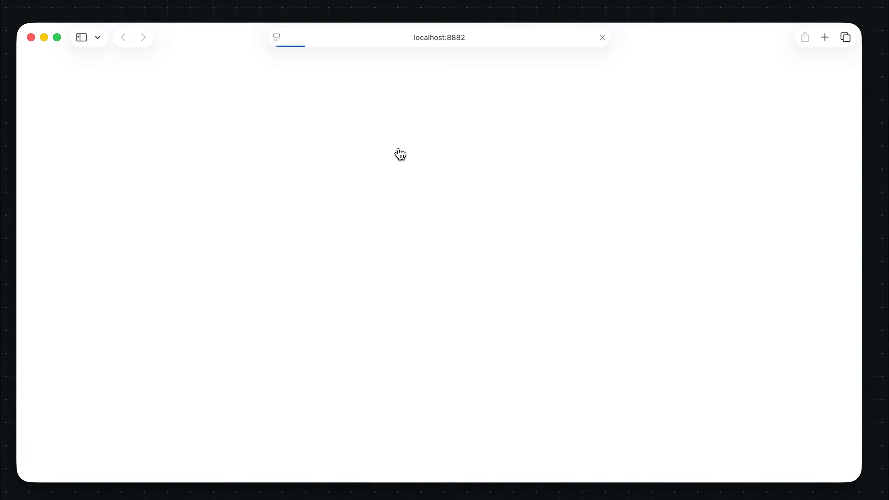
scroll(433, 171, down, 10)
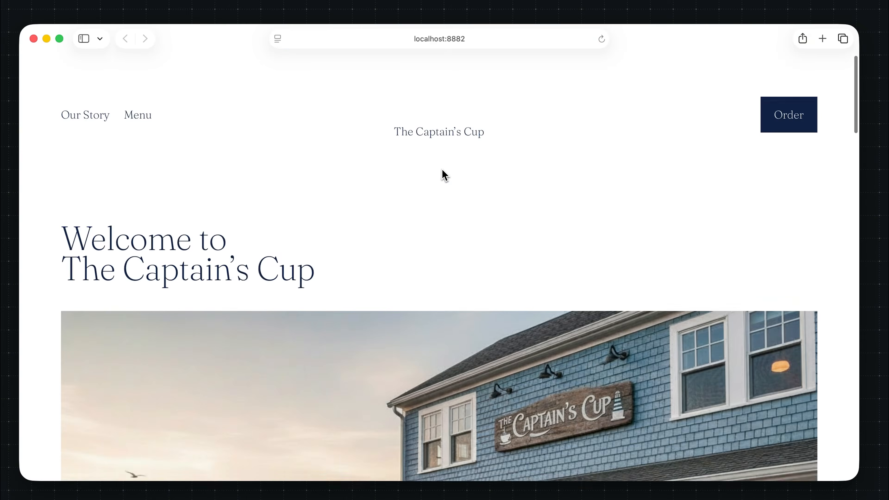
scroll(442, 169, up, 2)
scroll(441, 168, down, 5)
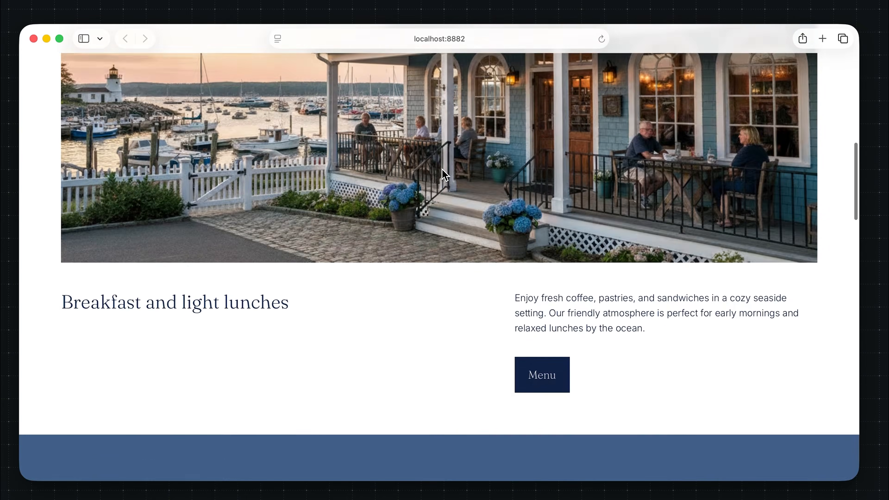
scroll(441, 169, up, 7)
scroll(442, 169, up, 6)
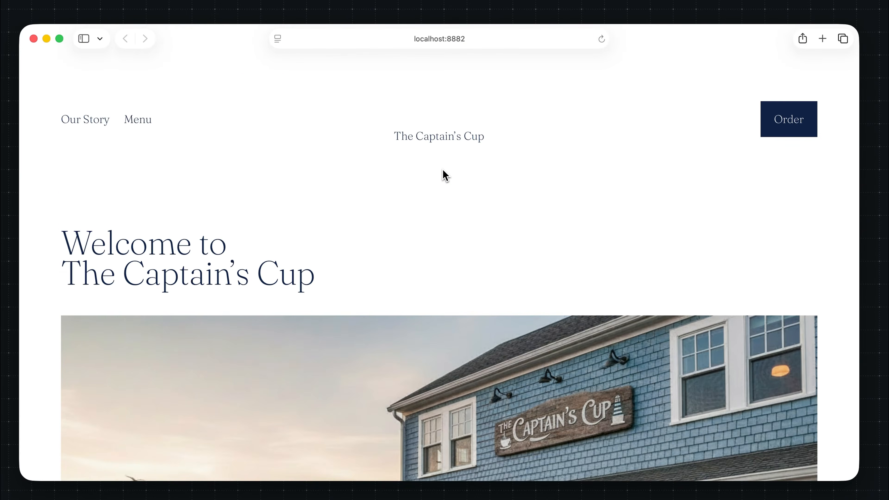
click(34, 38)
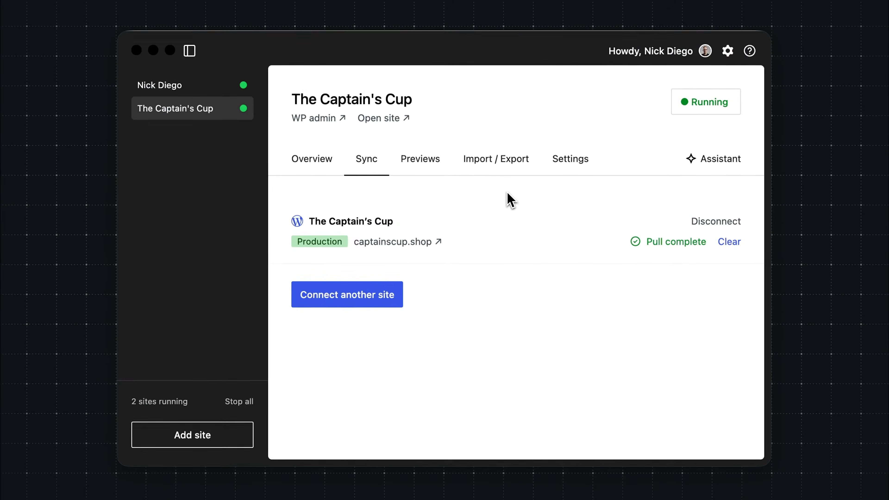
Start pulling an existing site via Add site, then cancel the remote-site search
click(508, 199)
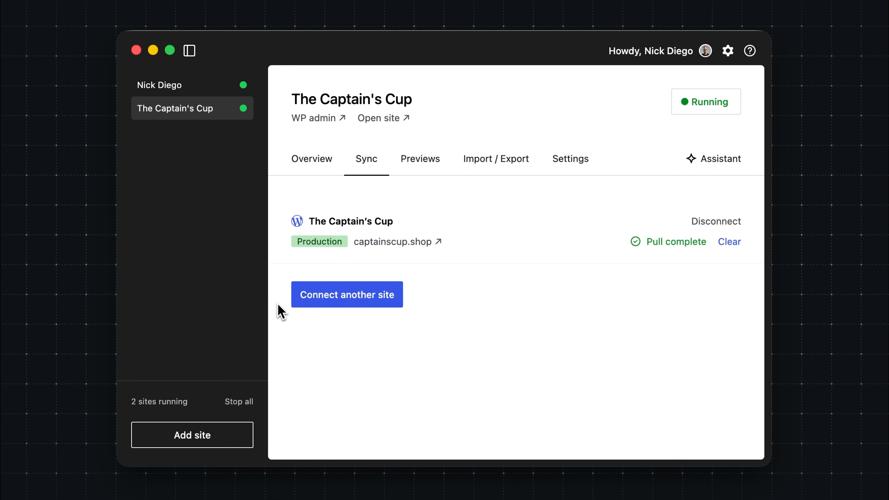
click(199, 442)
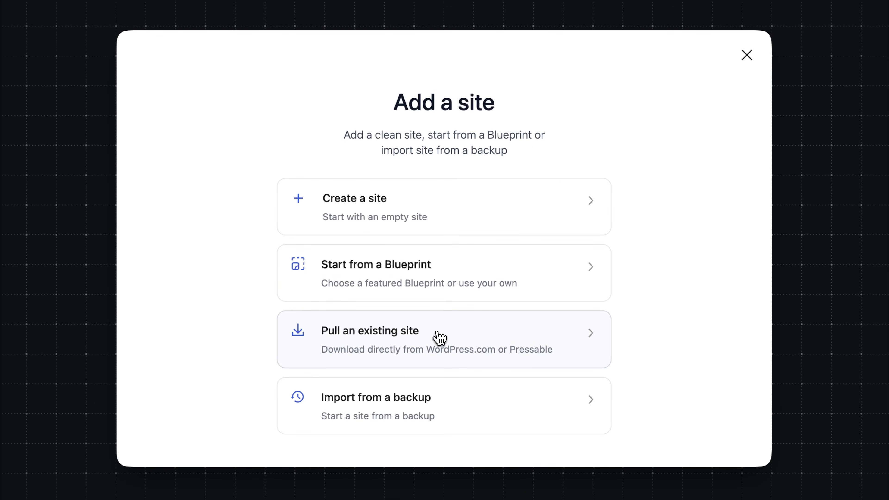
click(439, 338)
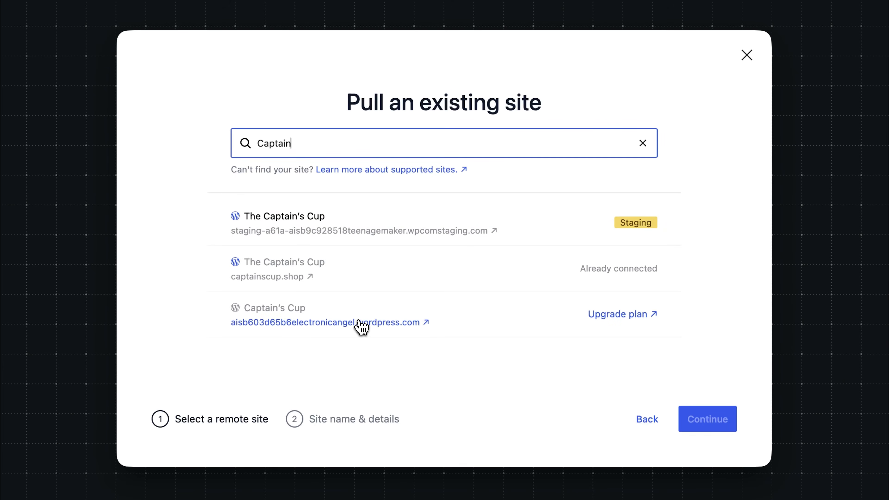
click(746, 56)
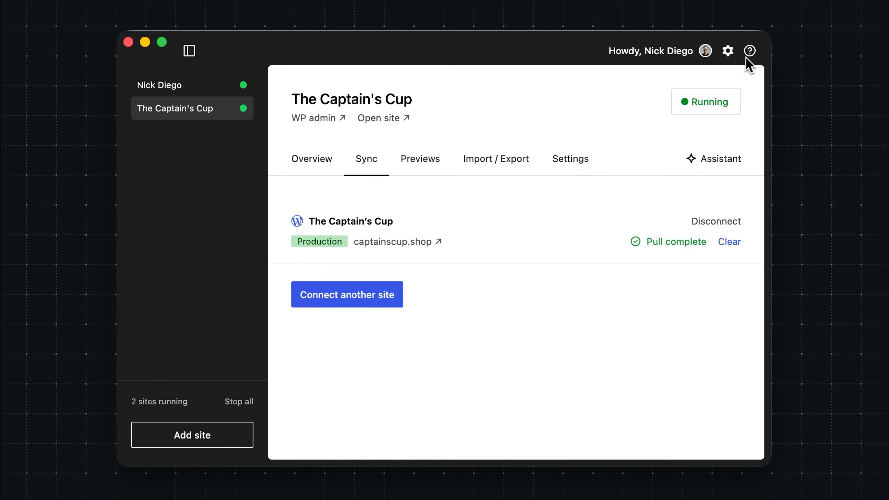
Create the hosted preview The Captain's Cup Preview 1 and open its URL in Safari
click(422, 161)
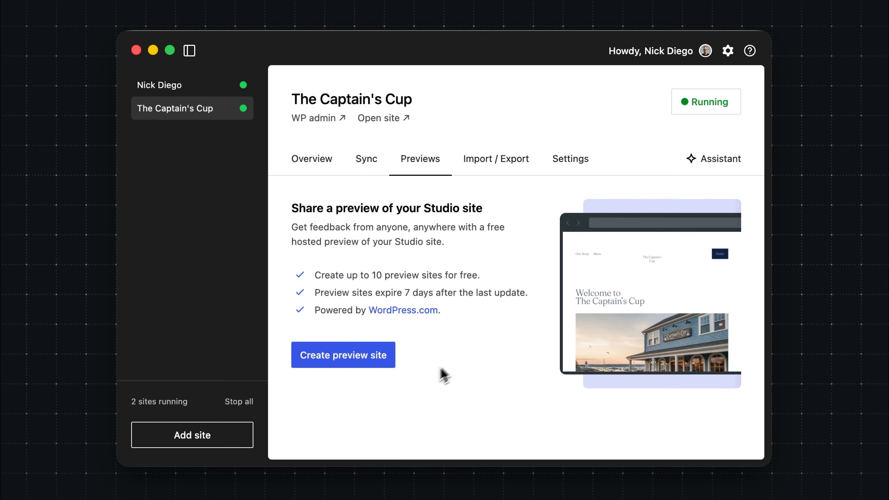
click(344, 361)
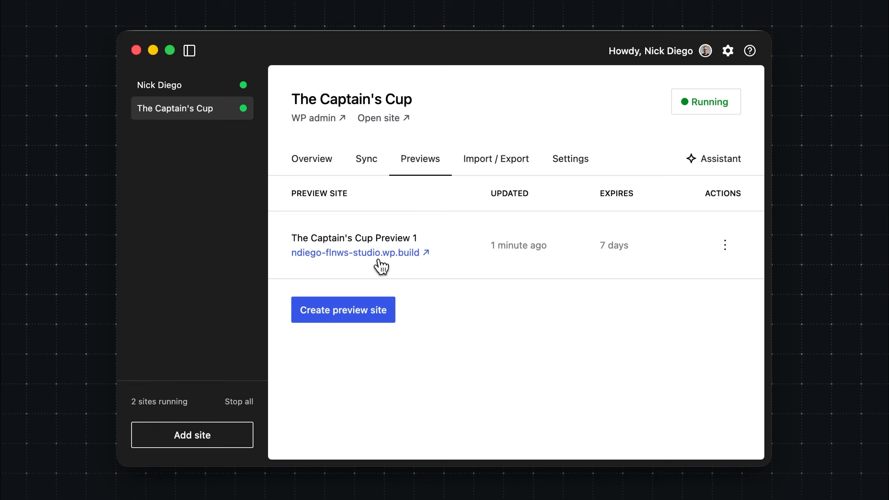
click(378, 260)
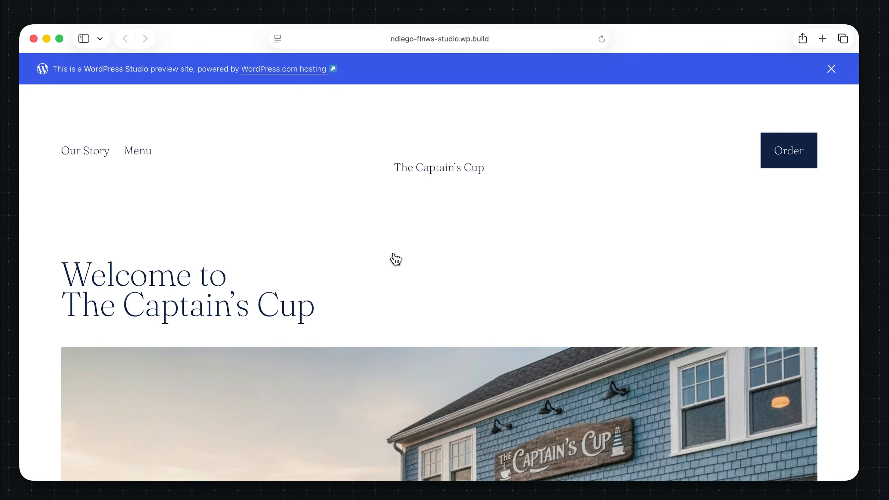
Scroll through The Captain's Cup hosted preview homepage, then minimize Safari to return to Studio
scroll(536, 332, down, 5)
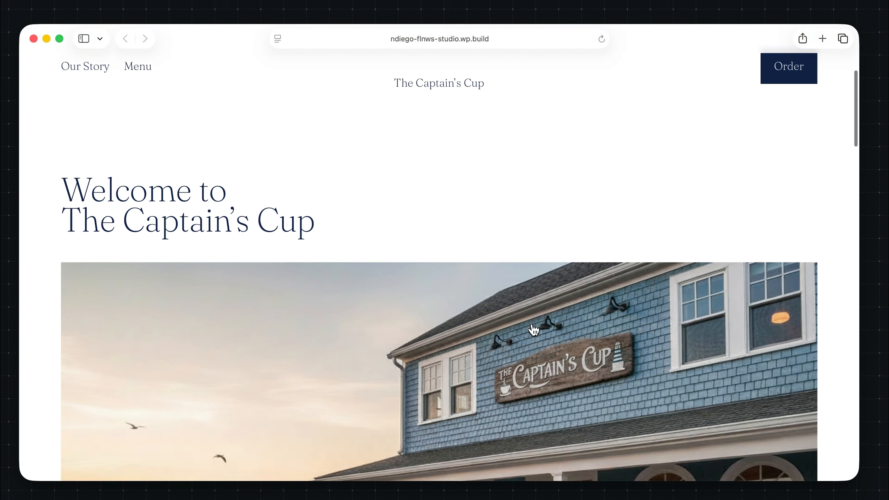
scroll(533, 330, down, 3)
scroll(533, 330, up, 6)
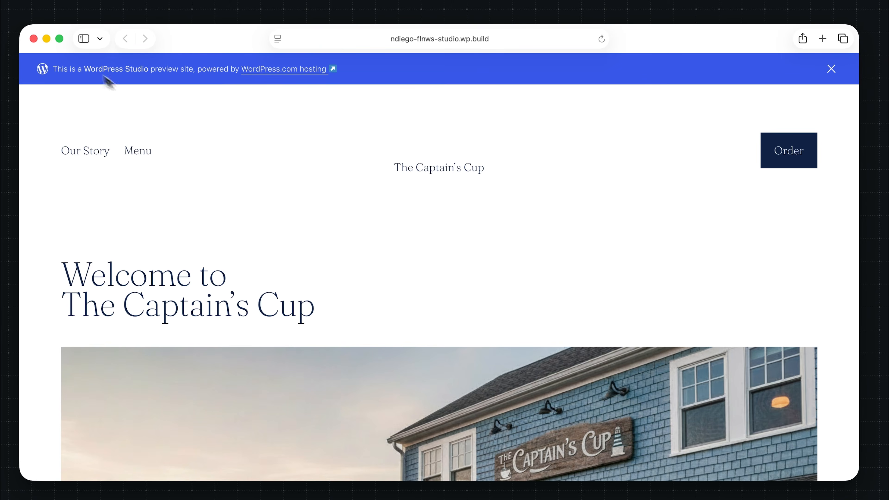
click(46, 38)
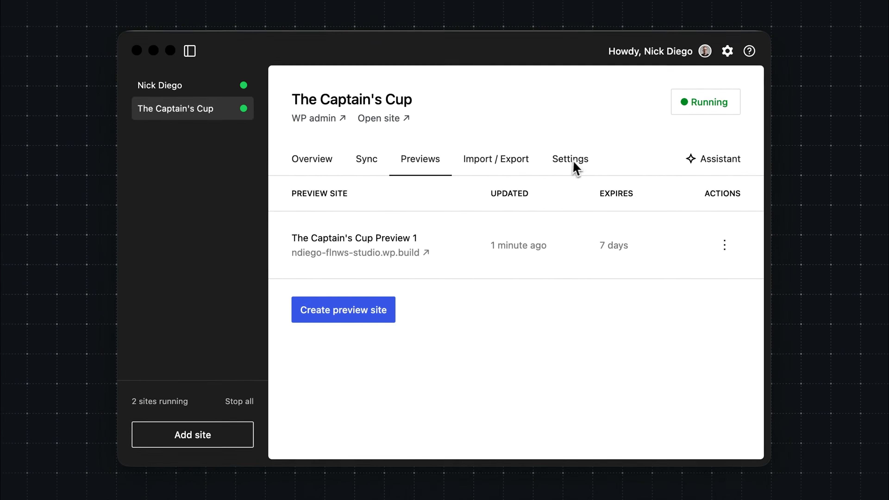
Copy the admin password from the site's Settings, then reopen the hosted preview URL from Previews
click(576, 166)
scroll(522, 247, down, 2)
scroll(524, 246, down, 2)
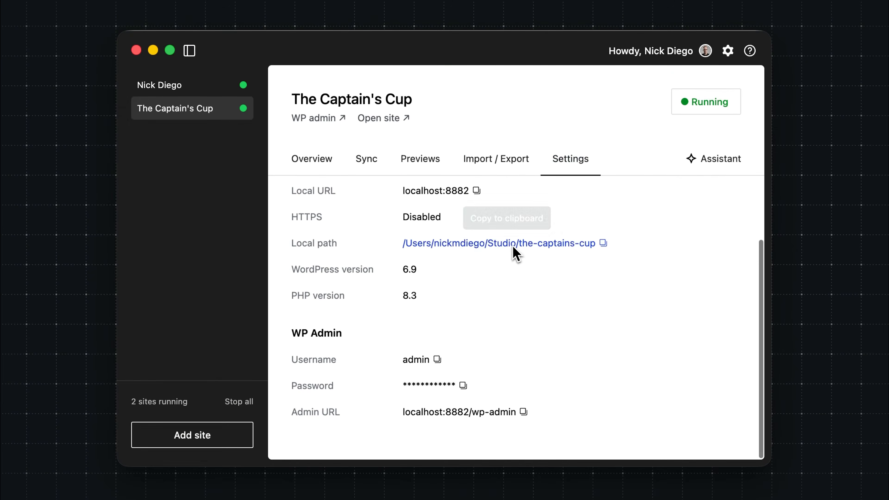
click(461, 385)
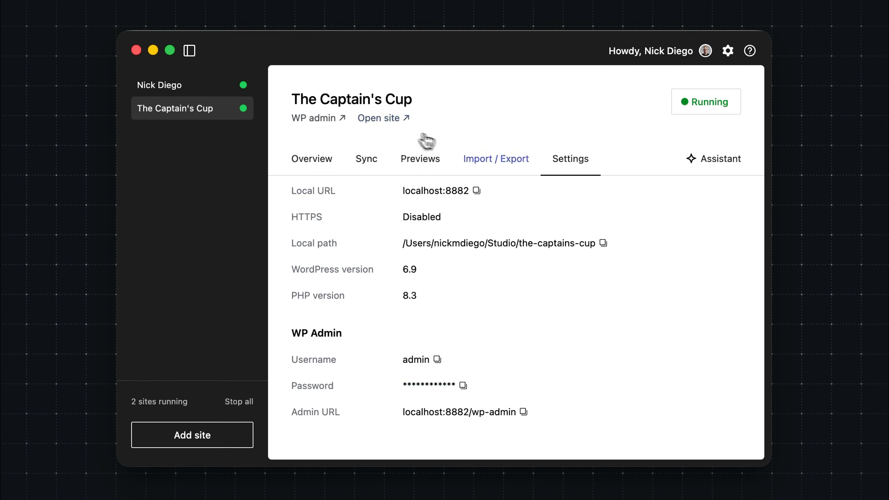
click(428, 165)
click(385, 258)
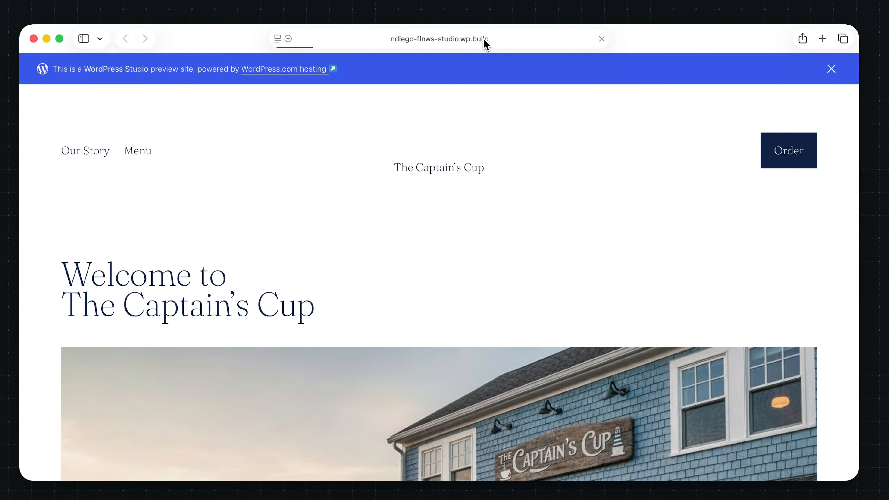
Log in as admin with the pasted password, humanity answer 11, Remember Me, declining password saving
text(admin)
key(Tab)
key(super+v)
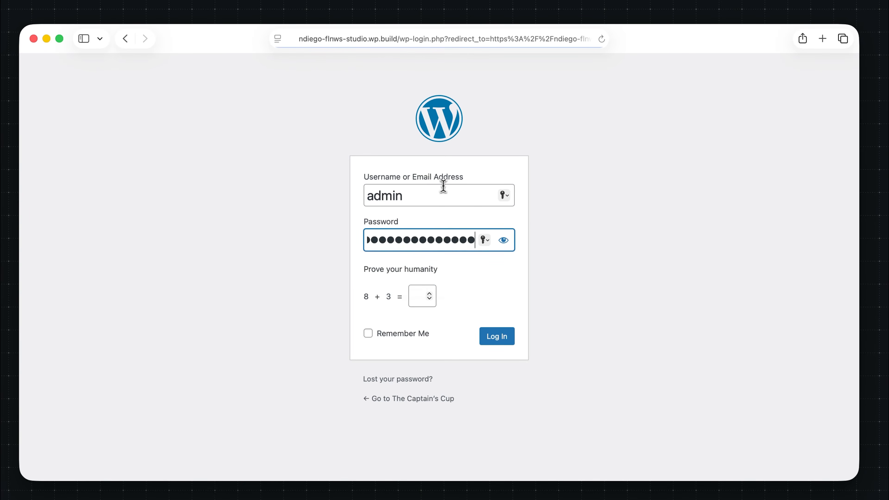
click(416, 296)
text(11)
click(394, 336)
click(493, 335)
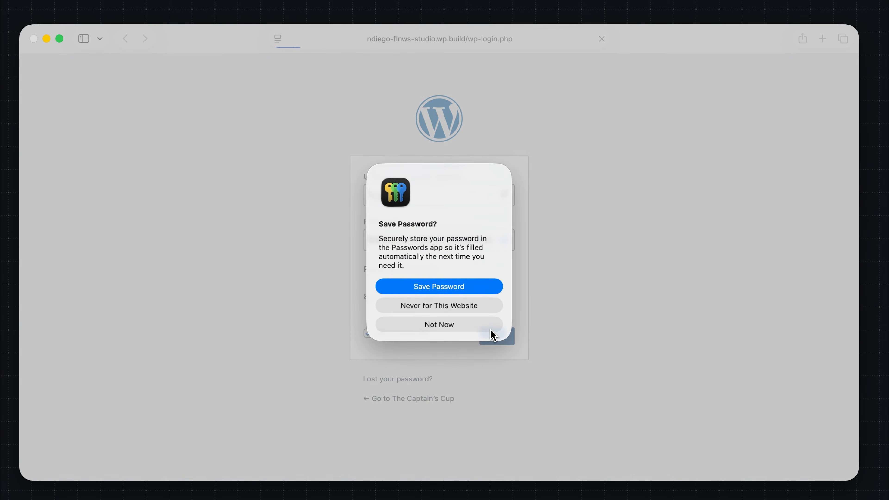
click(464, 323)
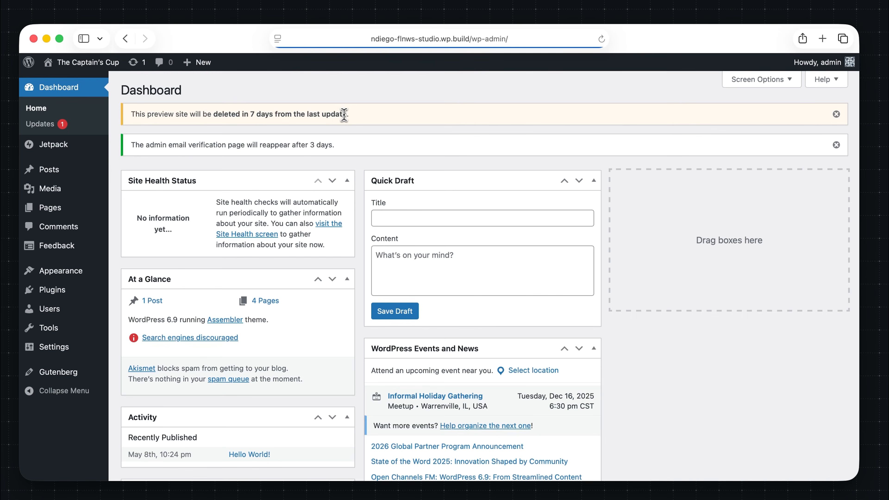
scroll(364, 133, down, 3)
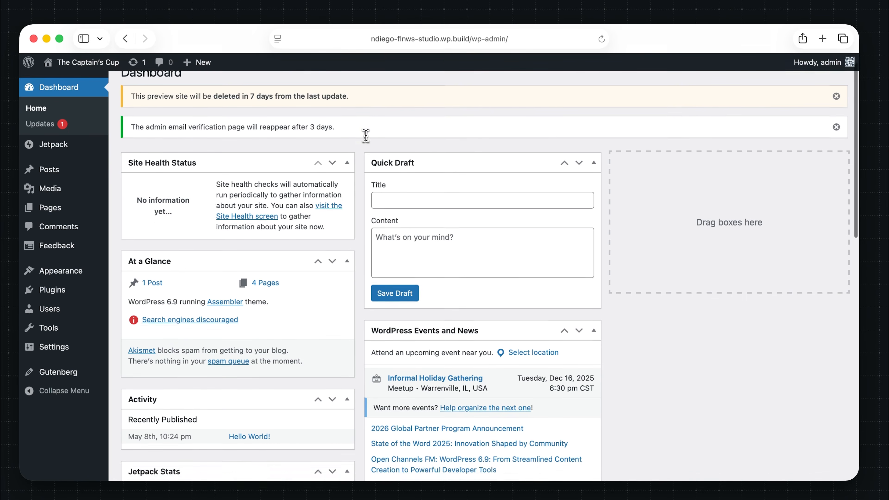
scroll(365, 135, up, 3)
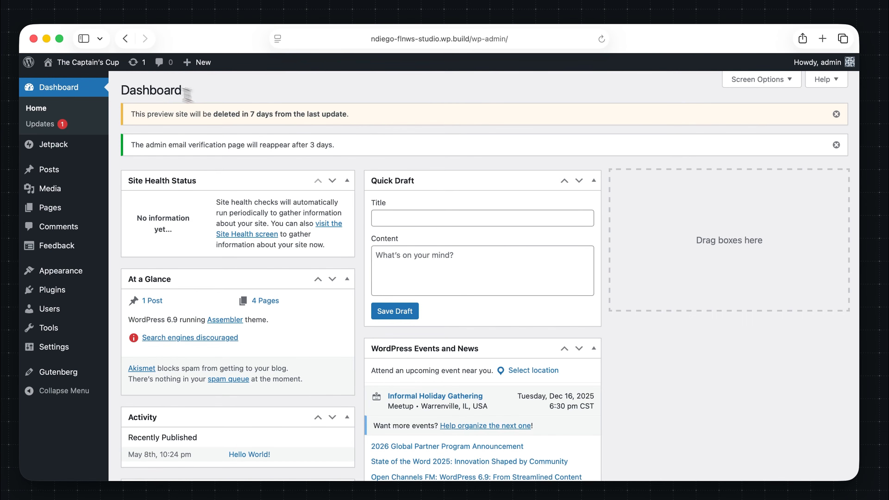
mouse_move(93, 62)
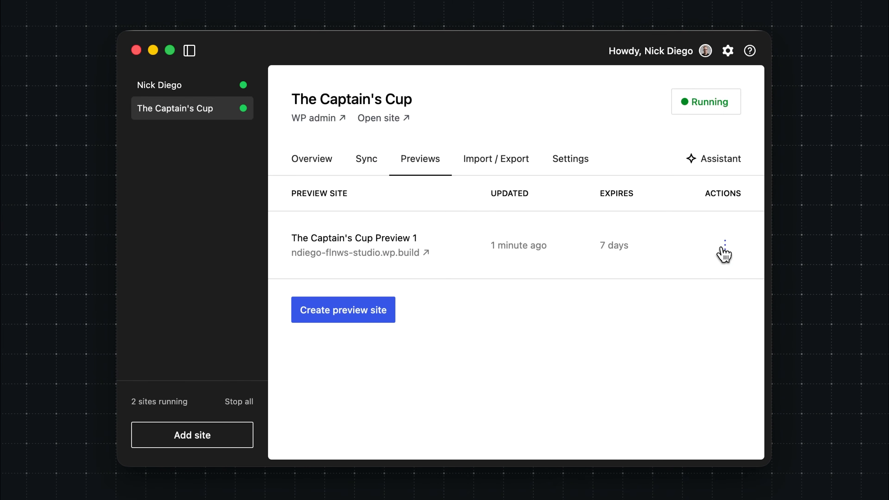
click(726, 245)
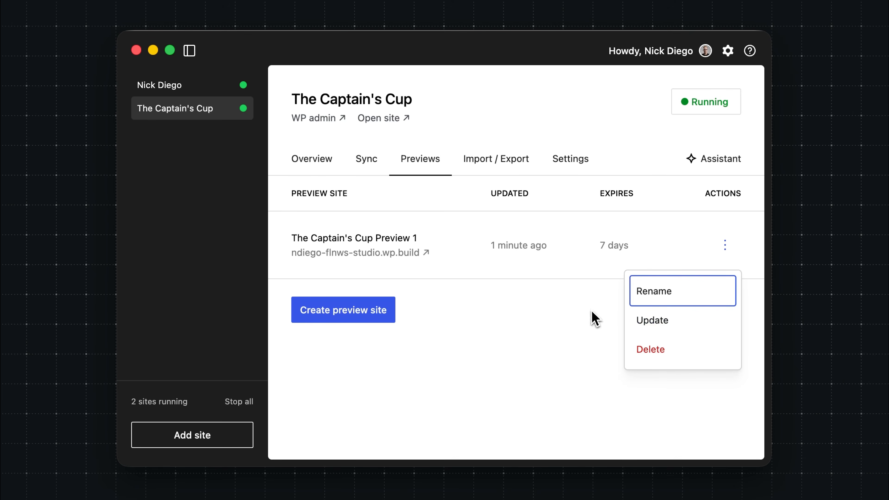
click(574, 309)
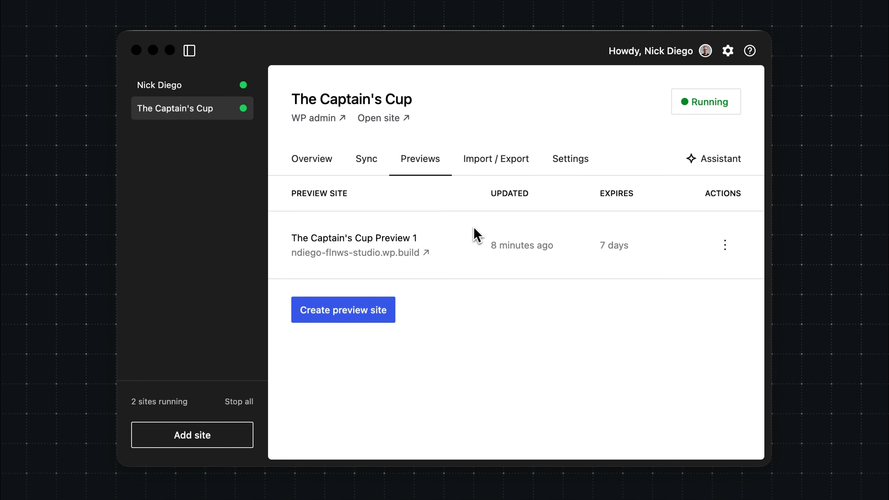
click(475, 222)
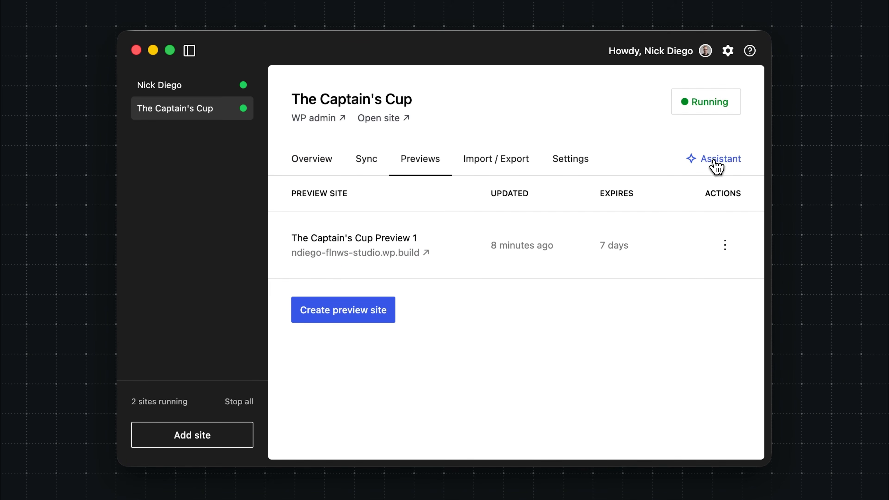
Ask the Assistant to change the admin user's display name, then run its wp user update command
click(724, 162)
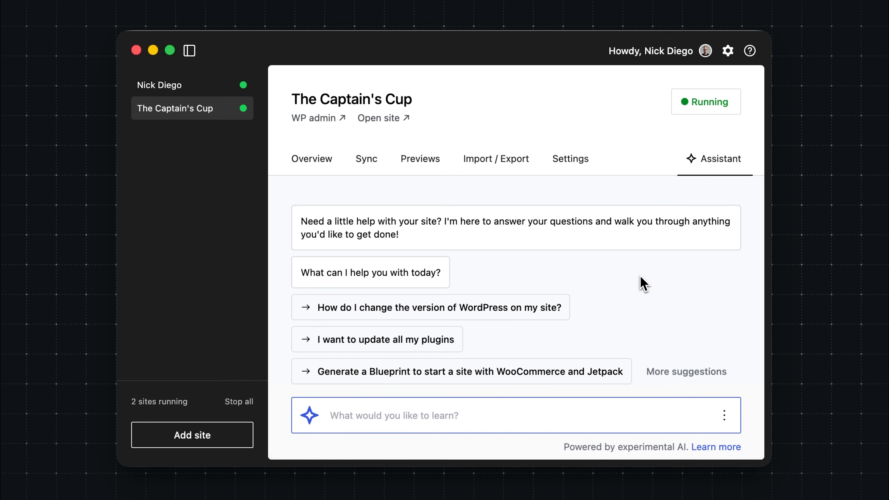
scroll(643, 284, down, 1)
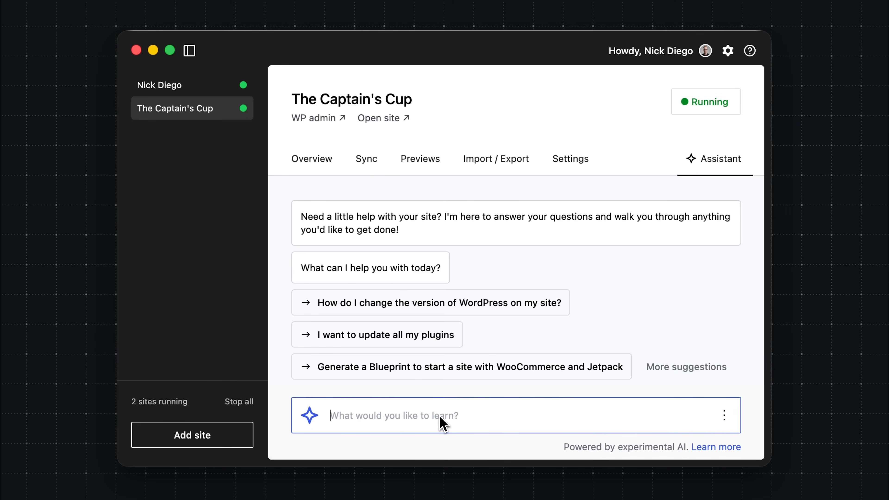
text(Please change the display name of the admin user to Nick Diego)
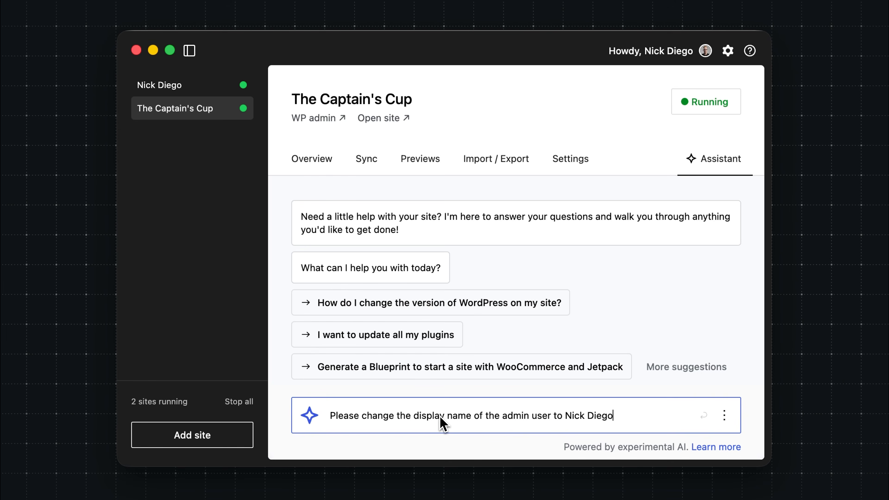
key(Return)
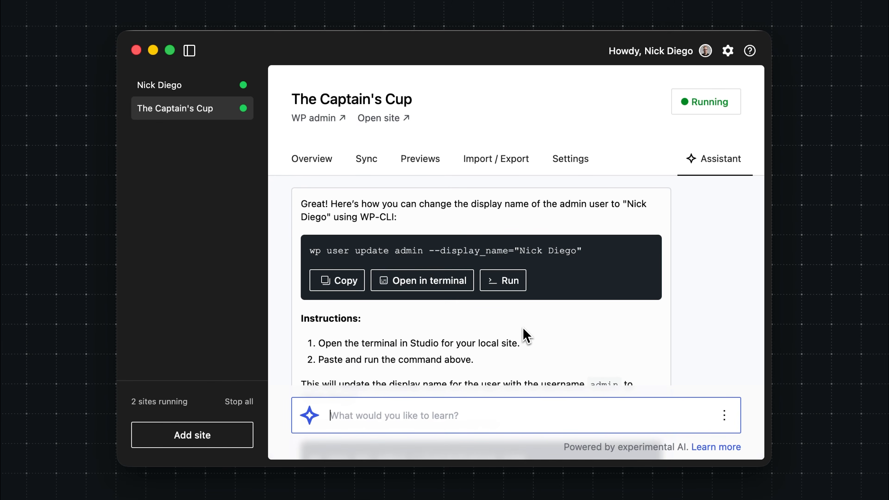
click(509, 283)
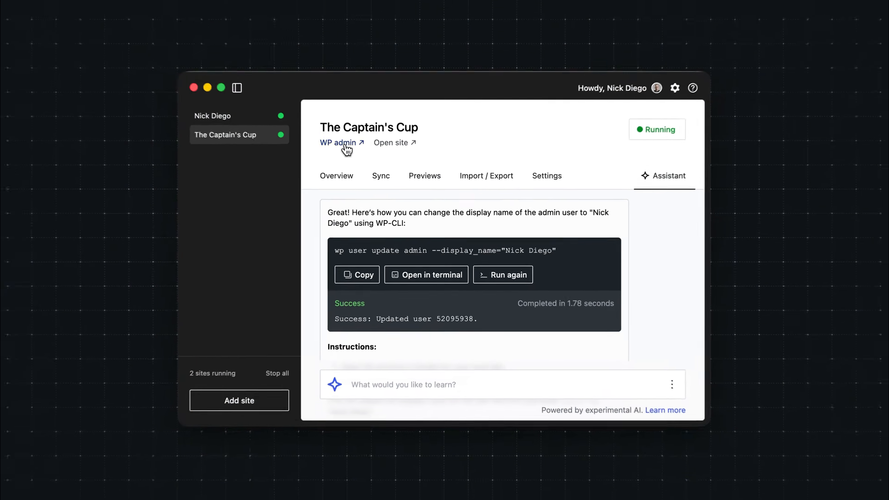
Open the local site's admin dashboard to check the new display name
click(344, 145)
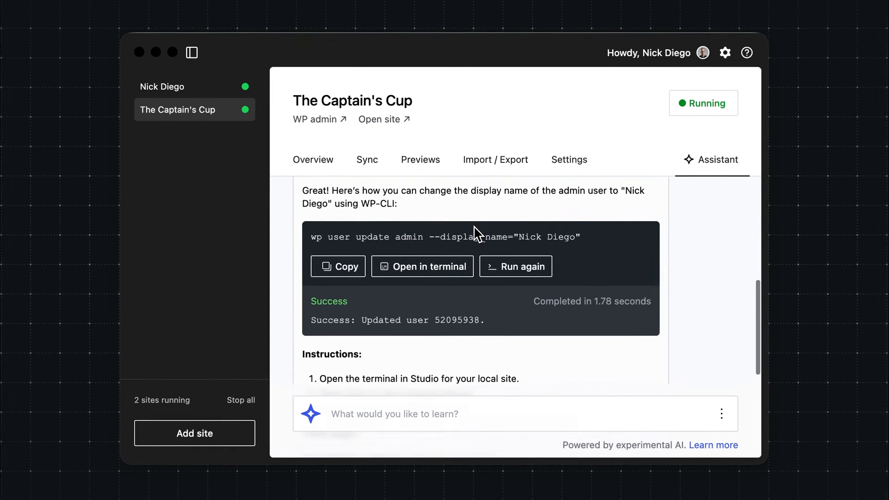
scroll(477, 233, down, 6)
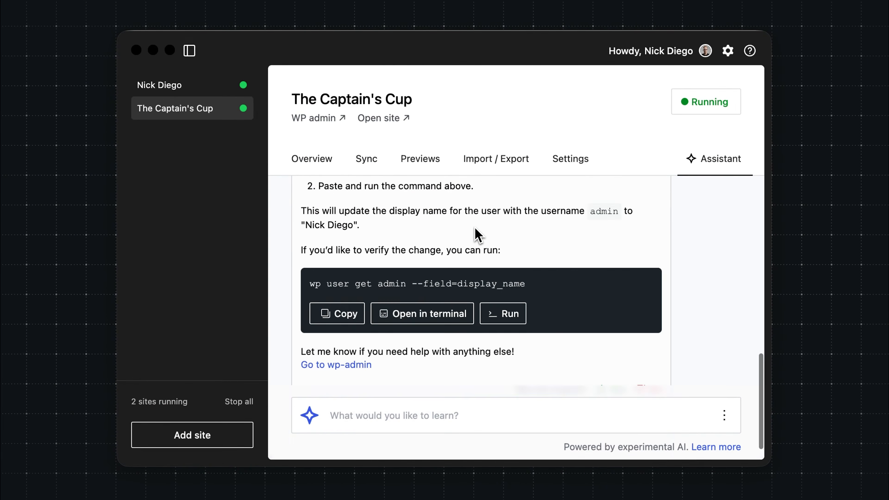
scroll(474, 227, down, 1)
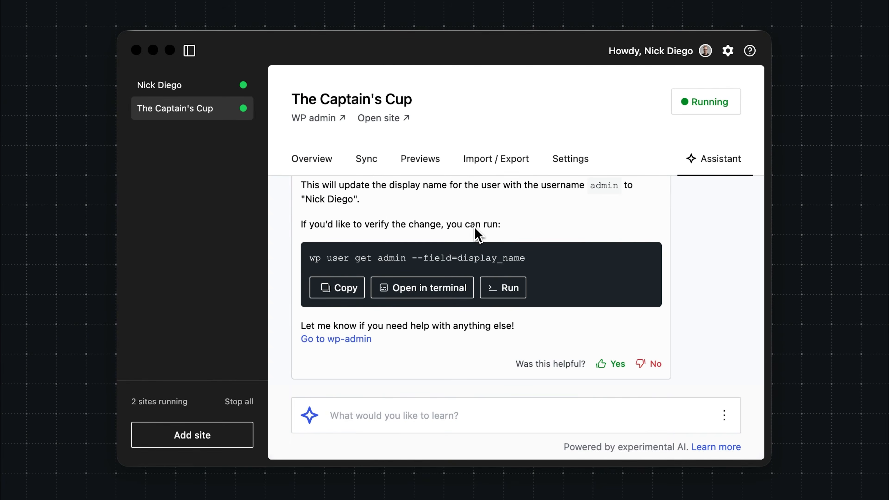